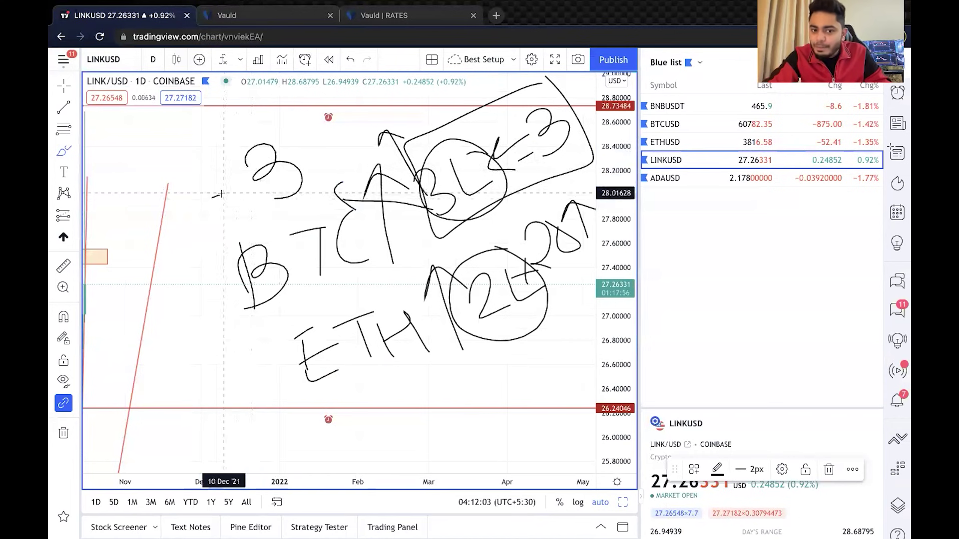
Step: Handwrite "+20 g" with the brush just below the ETH lettering on the LINKUSD chart
{"action": "mouse_move", "coordinate": [431, 363]}
{"action": "left_mouse_down"}
{"action": "mouse_move", "coordinate": [439, 400]}
{"action": "mouse_move", "coordinate": [447, 376]}
{"action": "mouse_move", "coordinate": [484, 382]}
{"action": "mouse_move", "coordinate": [492, 356]}
{"action": "left_mouse_up"}
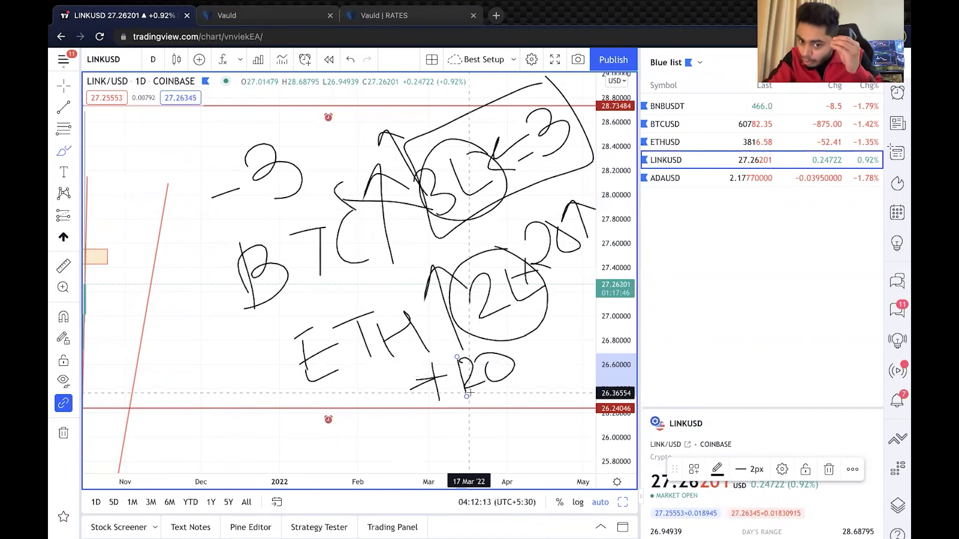
{"action": "mouse_move", "coordinate": [541, 346]}
{"action": "left_mouse_down"}
{"action": "mouse_move", "coordinate": [555, 367]}
{"action": "mouse_move", "coordinate": [527, 388]}
{"action": "left_mouse_up"}
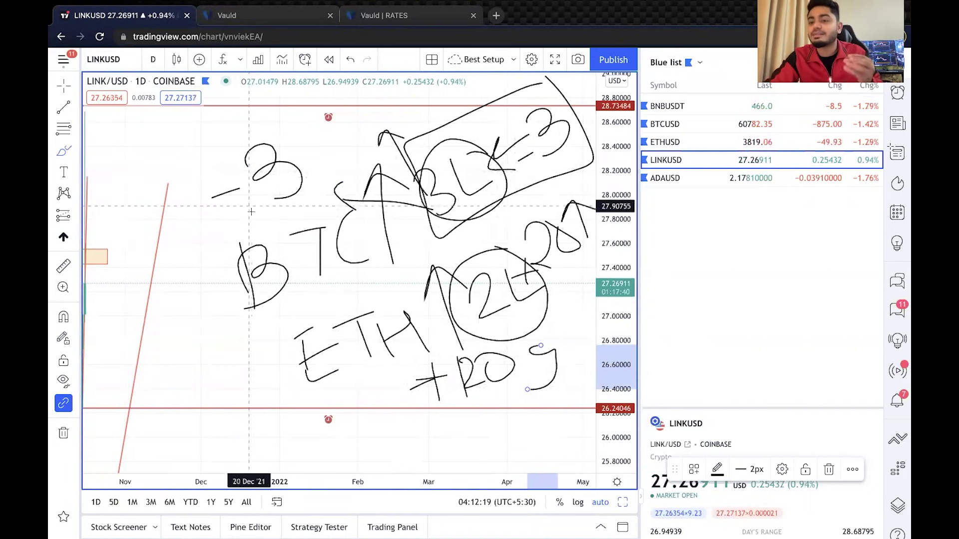
Step: Undo all the handwritten brush strokes for BTC and ETH on the LINKUSD chart until the notes are cleared
{"action": "key", "text": "ctrl+z"}
{"action": "key", "text": "ctrl+z"}
{"action": "key", "text": "ctrl+z"}
{"action": "key", "text": "ctrl+z"}
{"action": "key", "text": "ctrl+z"}
{"action": "key", "text": "ctrl+z"}
{"action": "key", "text": "ctrl+z"}
{"action": "key", "text": "ctrl+z"}
{"action": "key", "text": "ctrl+z"}
{"action": "key", "text": "ctrl+z"}
{"action": "key", "text": "ctrl+z"}
{"action": "key", "text": "ctrl+z"}
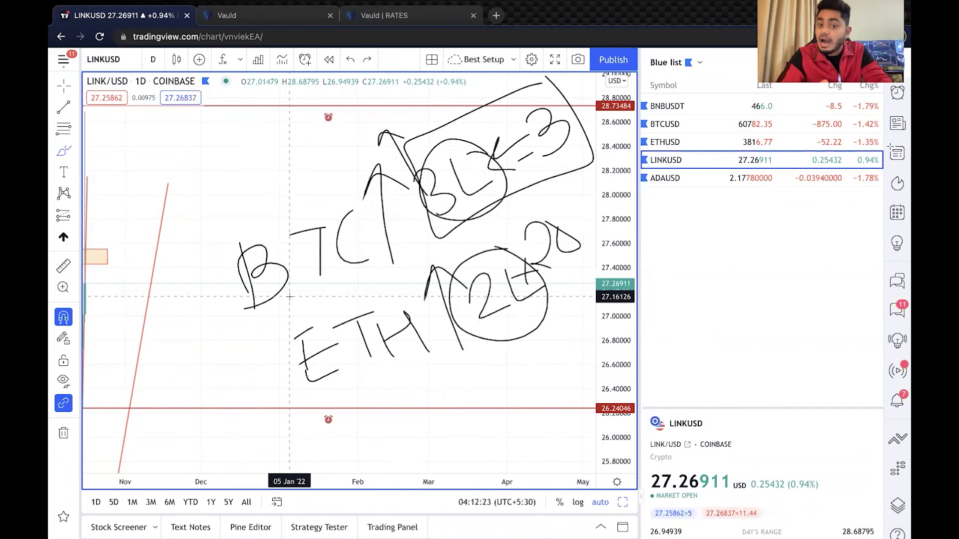
{"action": "key", "text": "ctrl+z"}
{"action": "key", "text": "ctrl+z"}
{"action": "key", "text": "ctrl+z"}
{"action": "key", "text": "ctrl+z"}
{"action": "key", "text": "ctrl+z"}
{"action": "key", "text": "ctrl+z"}
{"action": "key", "text": "ctrl+z"}
{"action": "key", "text": "ctrl+z"}
{"action": "key", "text": "ctrl+z"}
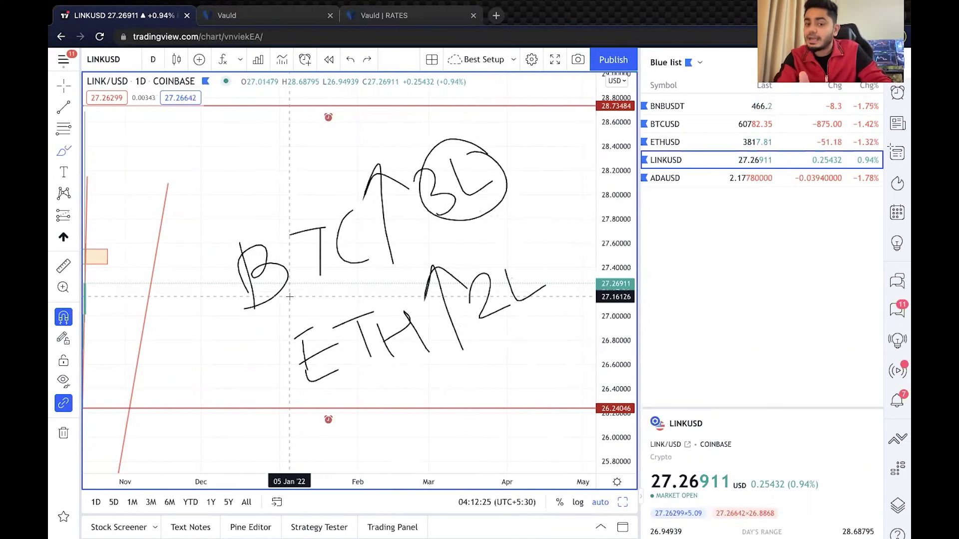
{"action": "key", "text": "ctrl+z"}
{"action": "key", "text": "ctrl+z"}
{"action": "key", "text": "ctrl+z"}
{"action": "key", "text": "ctrl+z"}
{"action": "key", "text": "ctrl+z"}
{"action": "key", "text": "ctrl+z"}
{"action": "key", "text": "ctrl+z"}
{"action": "key", "text": "ctrl+z"}
{"action": "key", "text": "ctrl+z"}
{"action": "key", "text": "ctrl+z"}
{"action": "key", "text": "ctrl+z"}
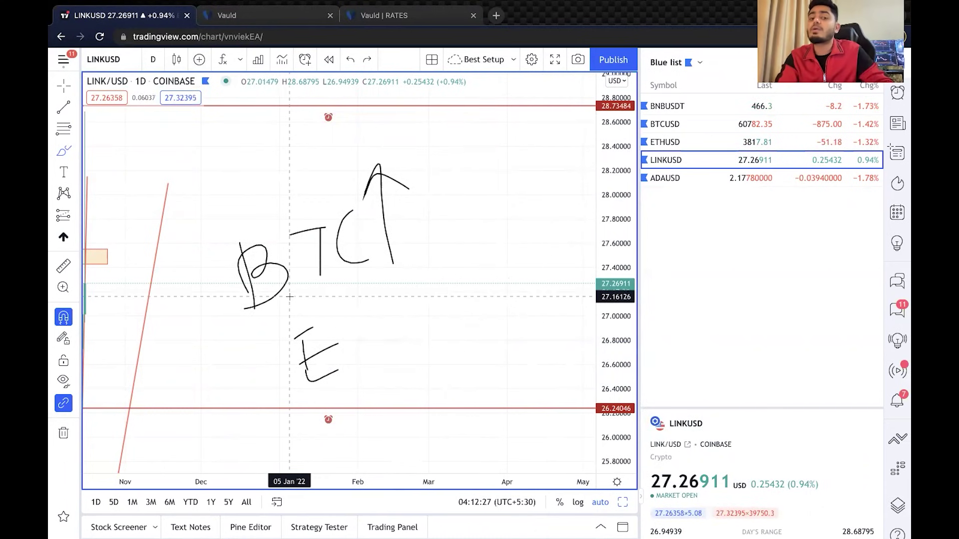
{"action": "key", "text": "ctrl+z"}
{"action": "key", "text": "ctrl+z"}
{"action": "key", "text": "ctrl+z"}
{"action": "key", "text": "ctrl+z"}
{"action": "key", "text": "ctrl+z"}
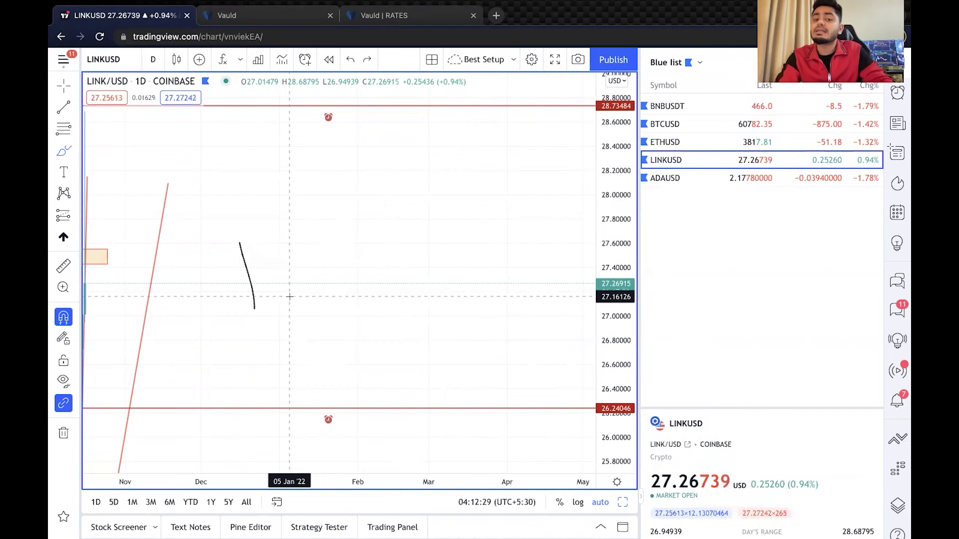
Step: Switch to the Vauld account dashboard and open the wallet to review the crypto balances
{"action": "left_click", "coordinate": [298, 17]}
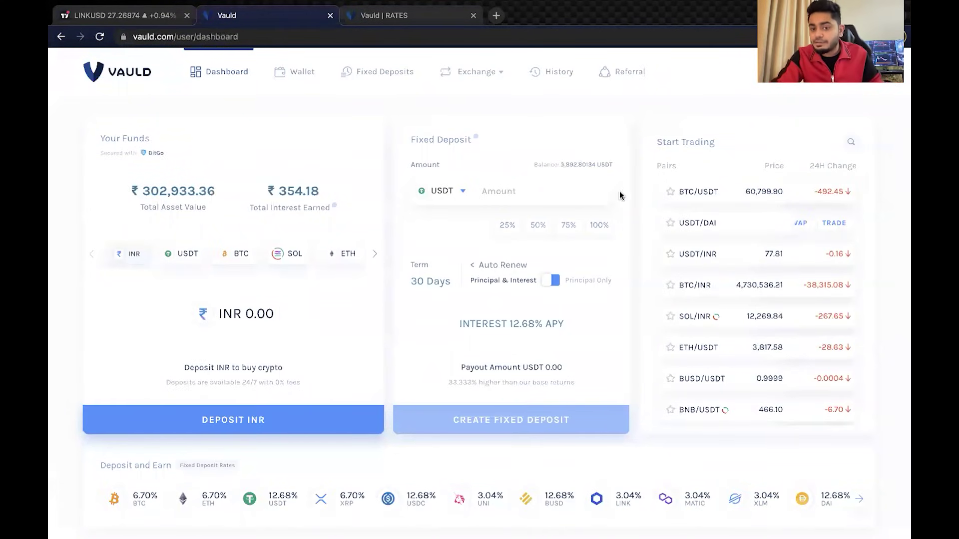
{"action": "mouse_move", "coordinate": [722, 317]}
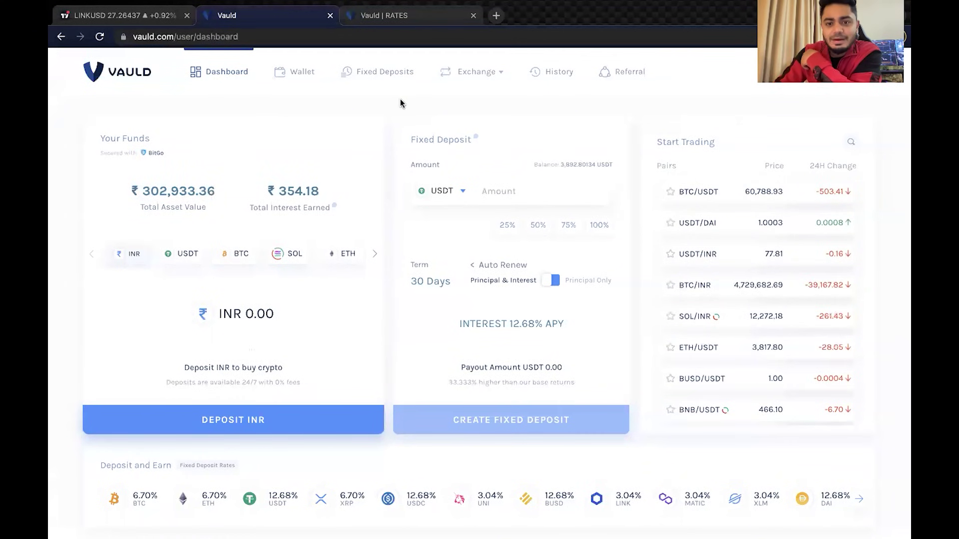
{"action": "left_click", "coordinate": [302, 75]}
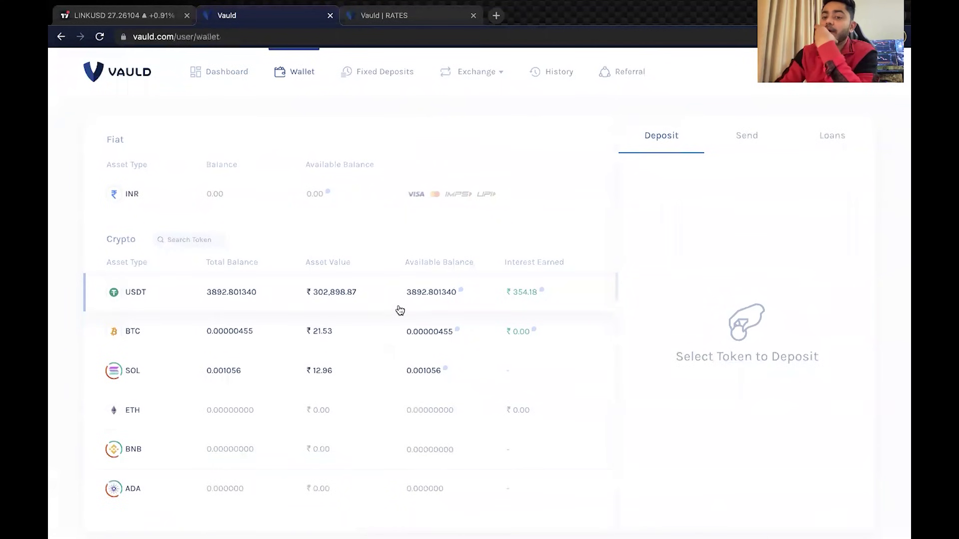
Step: Review the borrowing rates per token on Vauld's public interest rates page
{"action": "left_click", "coordinate": [403, 15]}
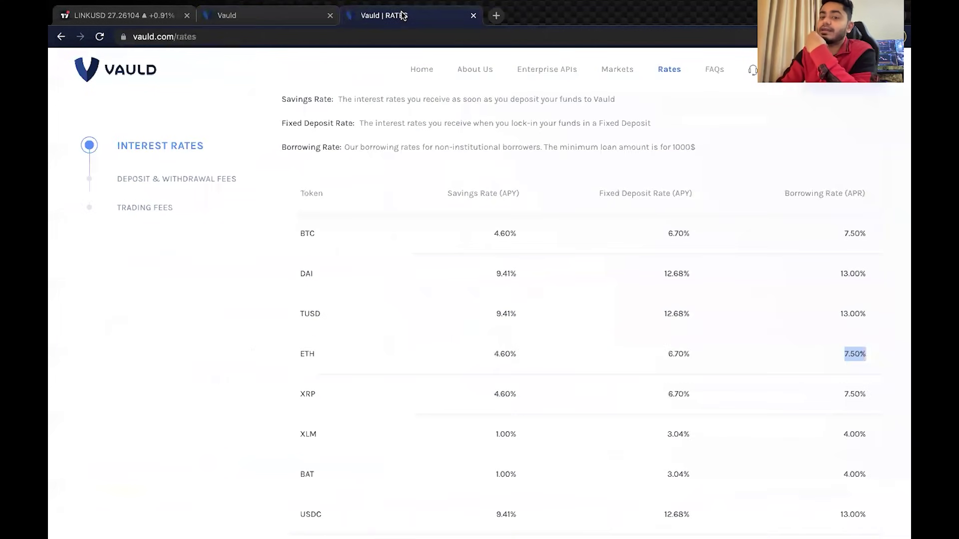
{"action": "left_click", "coordinate": [838, 284]}
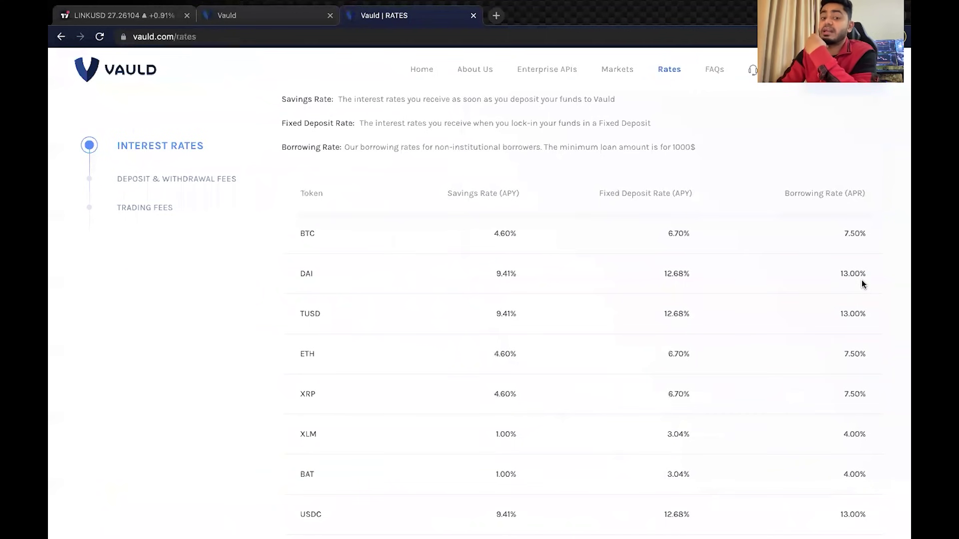
{"action": "scroll", "coordinate": [852, 343], "scroll_direction": "down", "scroll_amount": 4}
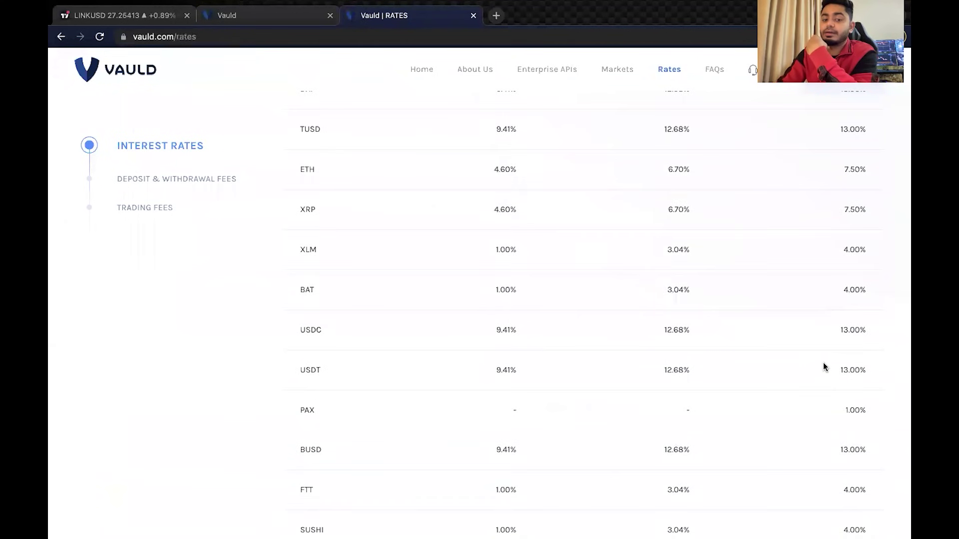
{"action": "scroll", "coordinate": [842, 385], "scroll_direction": "up", "scroll_amount": 6}
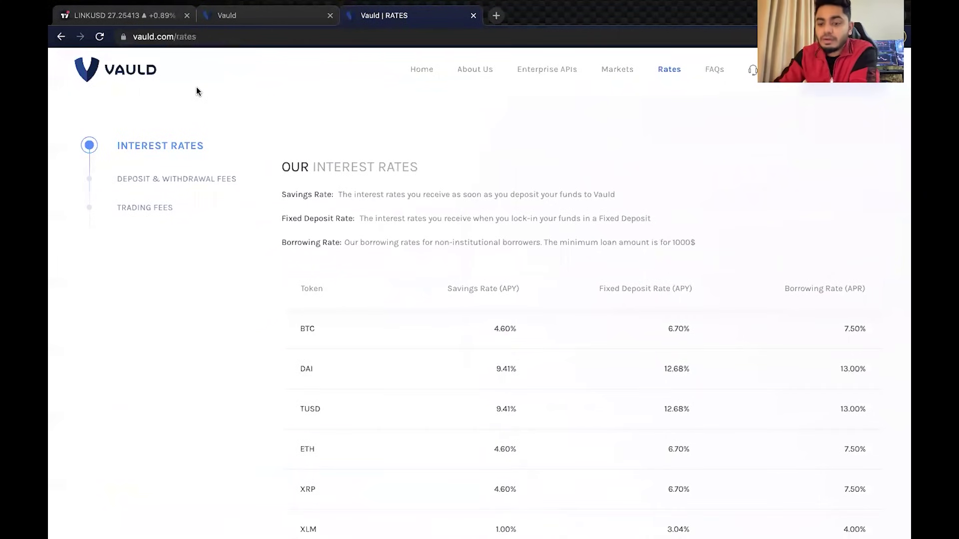
Step: Return to the Vauld account and look through its dashboard, wallet and fixed deposits pages
{"action": "left_click", "coordinate": [235, 15]}
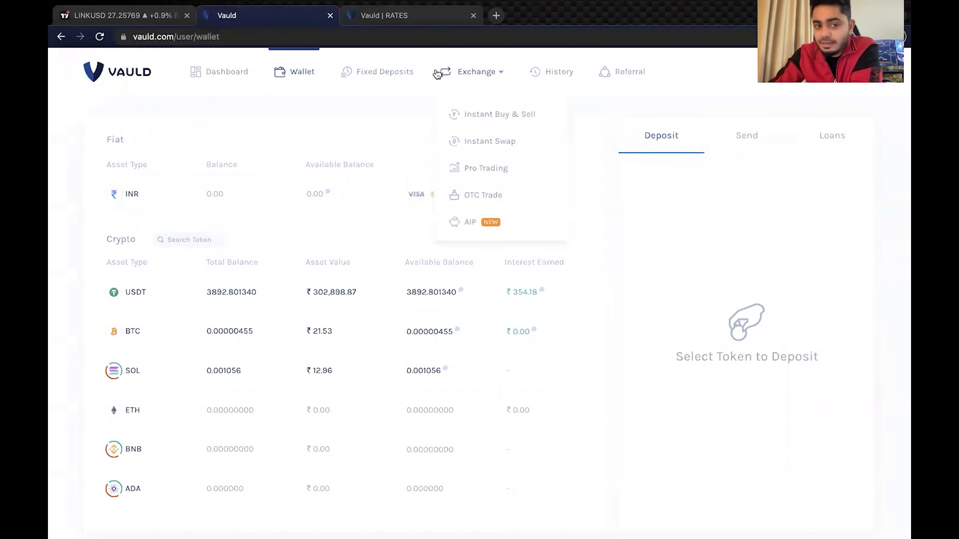
{"action": "left_click", "coordinate": [240, 76]}
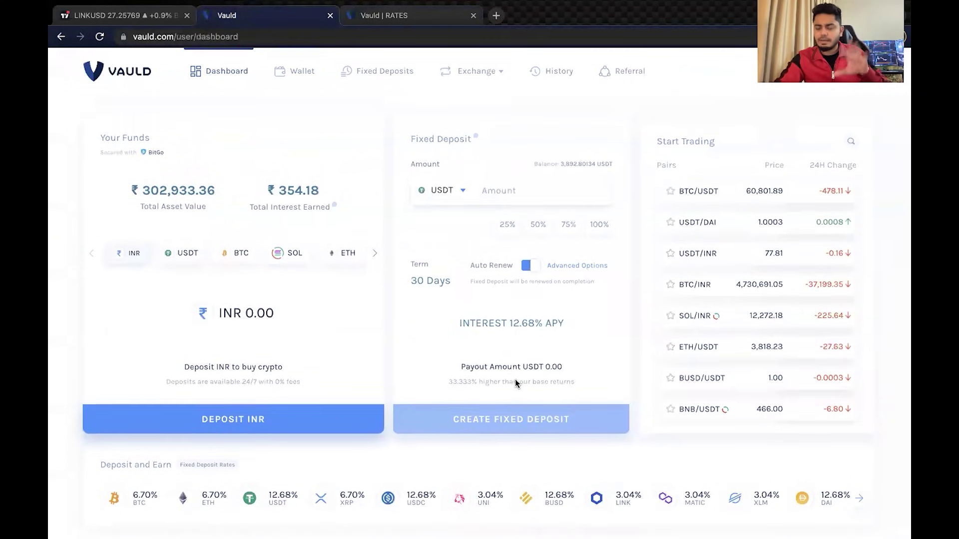
{"action": "left_click", "coordinate": [302, 81]}
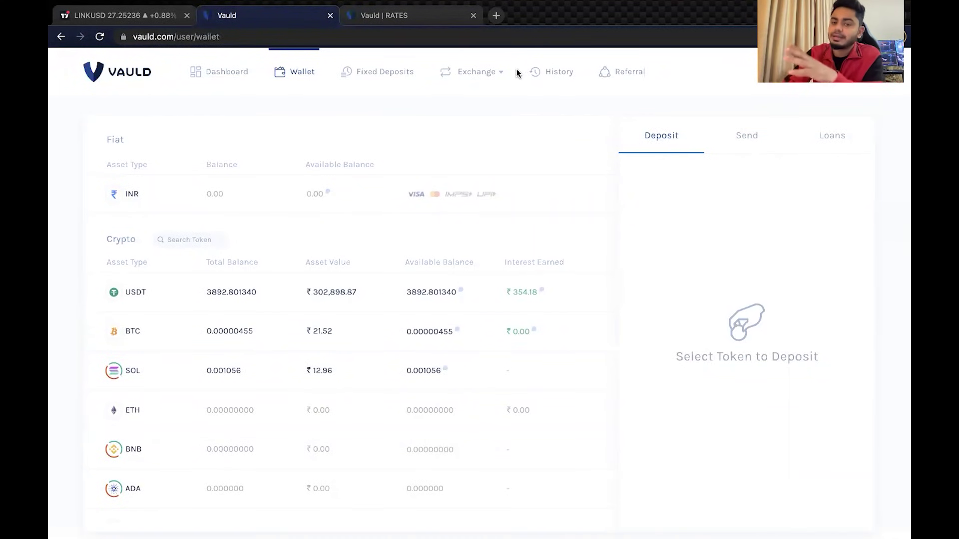
{"action": "left_click", "coordinate": [388, 74]}
{"action": "mouse_move", "coordinate": [480, 70]}
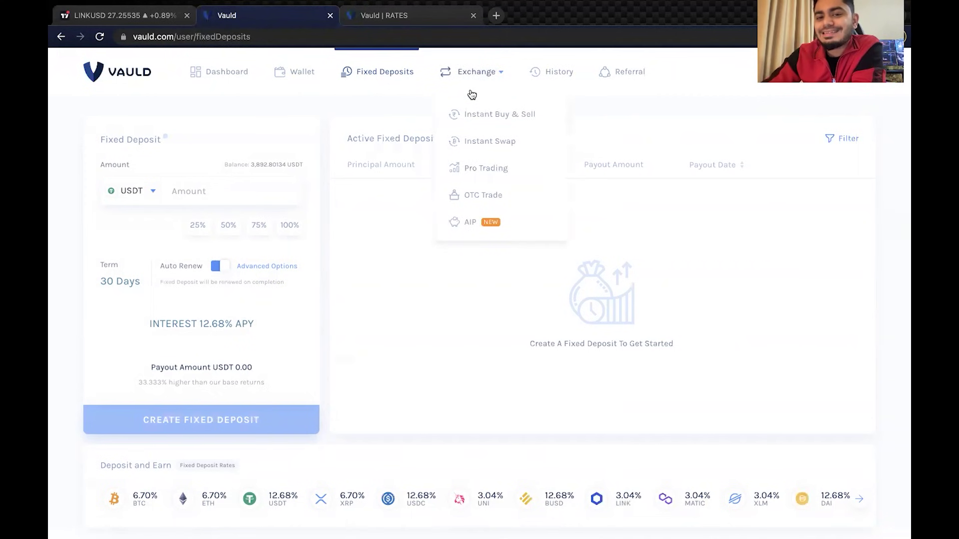
Step: Open Instant Buy & Sell and view the ETH and USDT rates against INR
{"action": "left_click", "coordinate": [496, 116]}
{"action": "left_click", "coordinate": [135, 259]}
{"action": "left_click", "coordinate": [118, 298]}
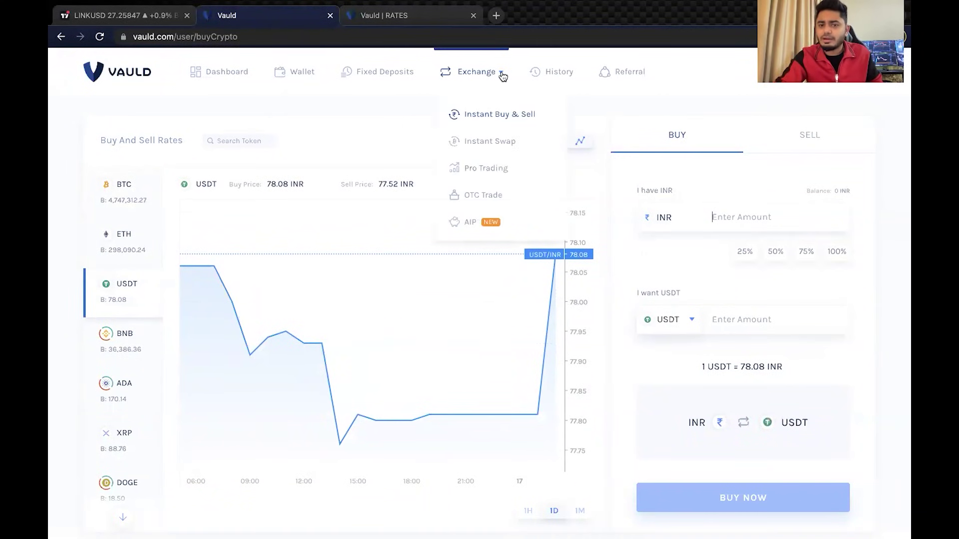
Step: Set up an Instant Swap that sells 2000 USDT for ETH
{"action": "left_click", "coordinate": [474, 146]}
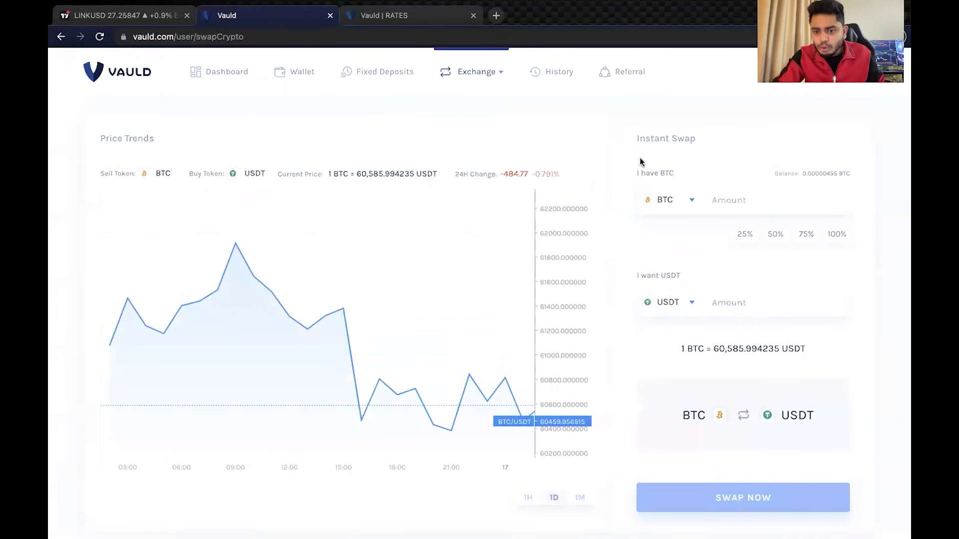
{"action": "left_click", "coordinate": [687, 200]}
{"action": "left_click", "coordinate": [669, 289]}
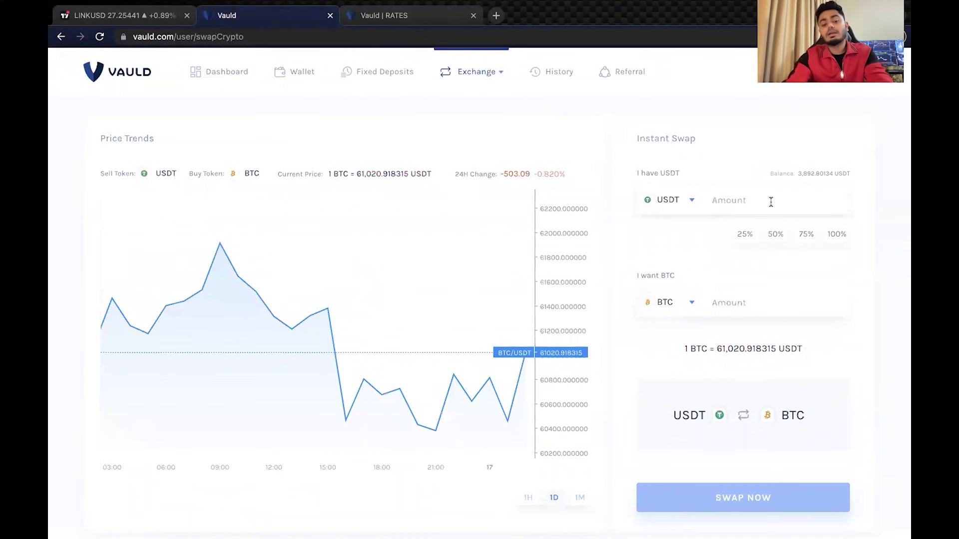
{"action": "type", "text": "21"}
{"action": "type", "text": "00"}
{"action": "key", "text": "BackSpace"}
{"action": "key", "text": "BackSpace"}
{"action": "key", "text": "BackSpace"}
{"action": "type", "text": "000"}
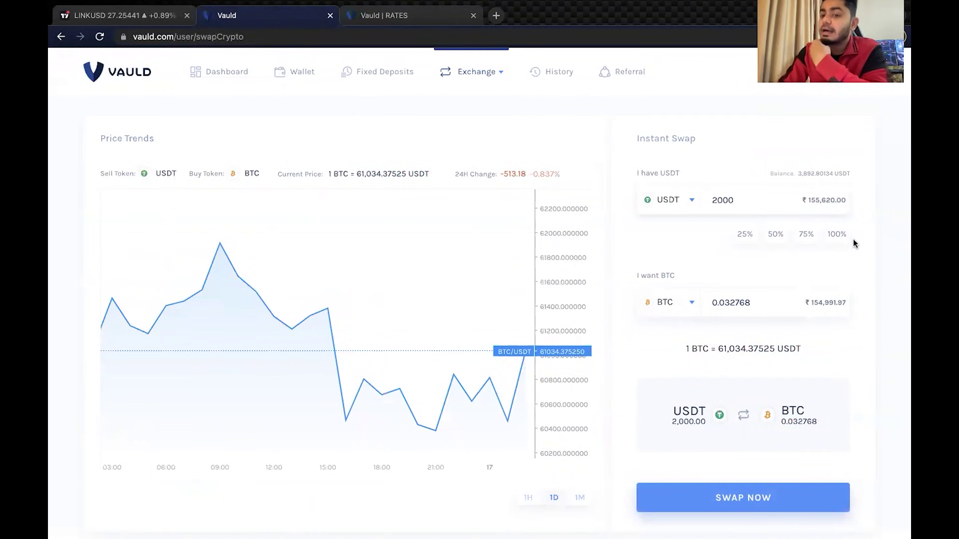
{"action": "left_click", "coordinate": [685, 306]}
{"action": "left_click", "coordinate": [671, 394]}
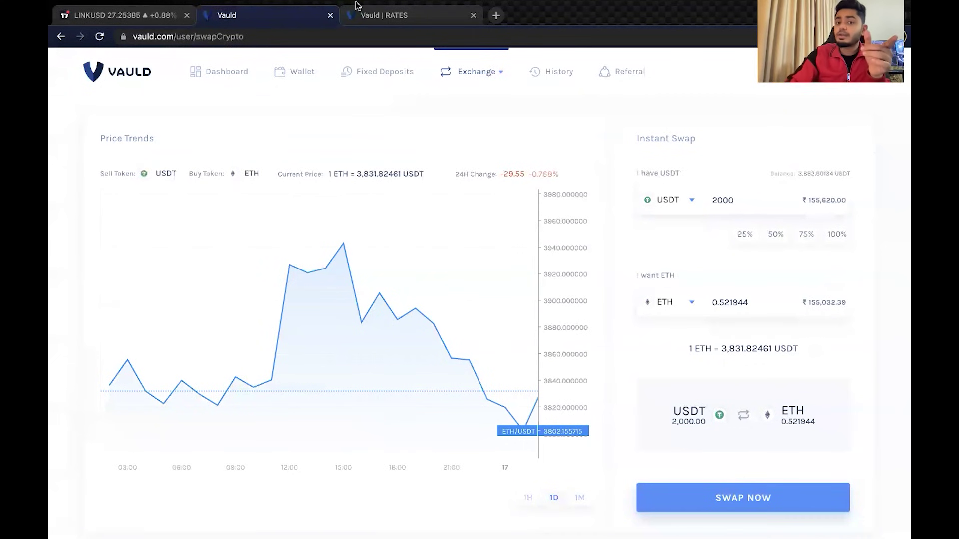
Step: Check the borrowing rates for ETH and TUSD on Vauld's interest rates page
{"action": "left_click", "coordinate": [383, 16]}
{"action": "scroll", "coordinate": [783, 443], "scroll_direction": "down", "scroll_amount": 2}
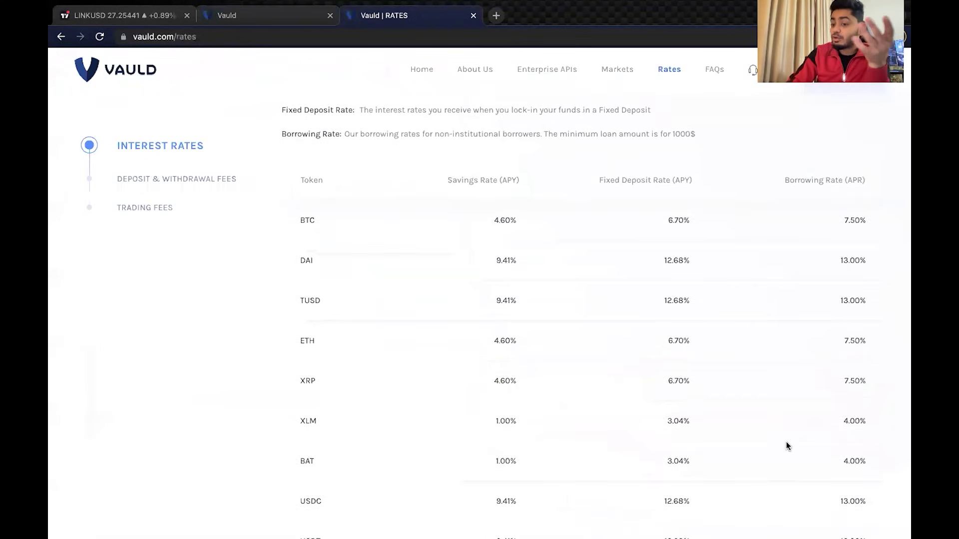
{"action": "left_click_drag", "start_coordinate": [850, 332], "coordinate": [866, 334]}
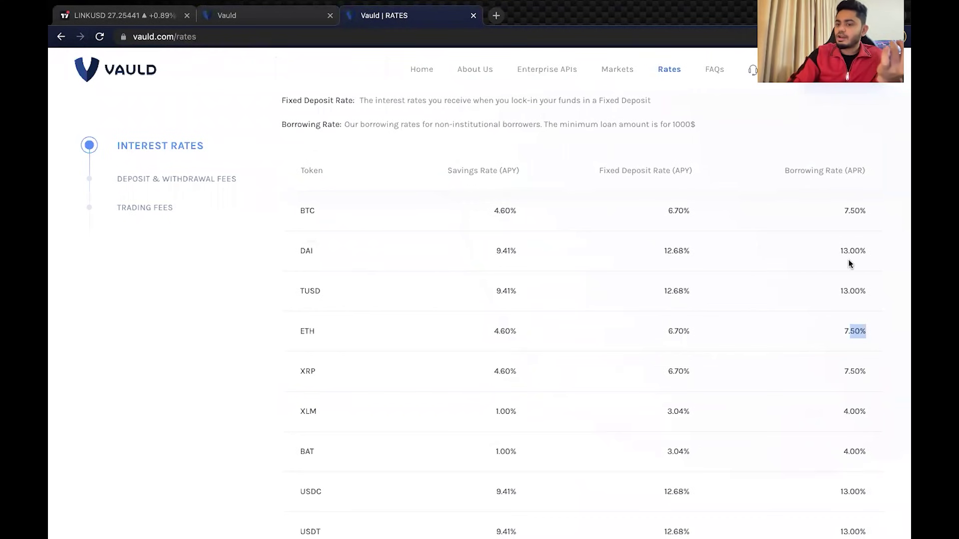
{"action": "left_click_drag", "start_coordinate": [837, 292], "coordinate": [850, 292]}
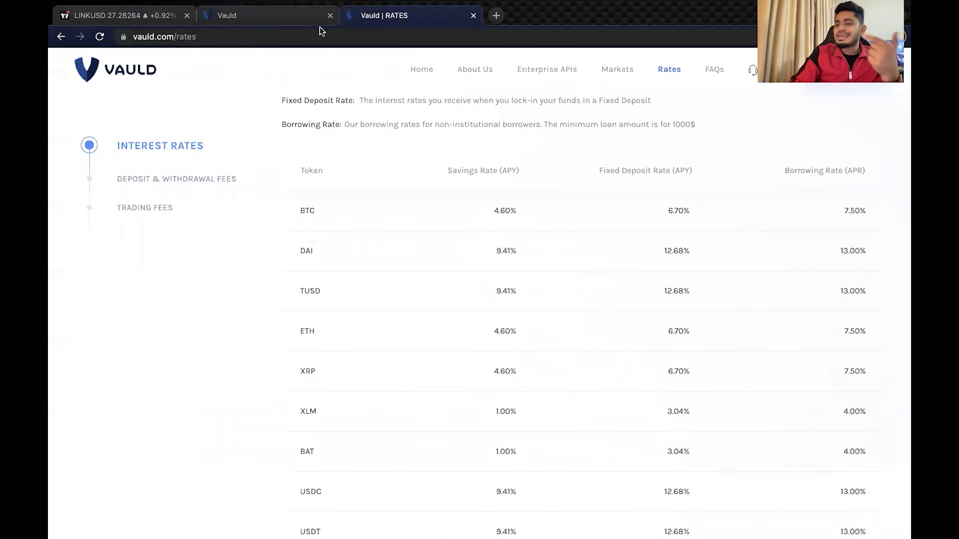
{"action": "mouse_move", "coordinate": [306, 6]}
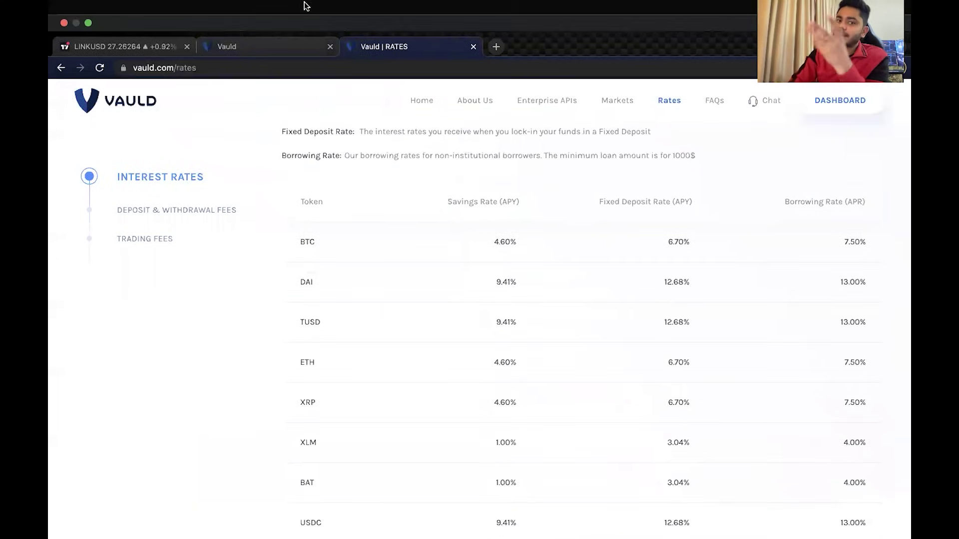
Step: Execute the prepared swap of 2000 USDT into ETH and dismiss the order confirmation
{"action": "left_click", "coordinate": [244, 46]}
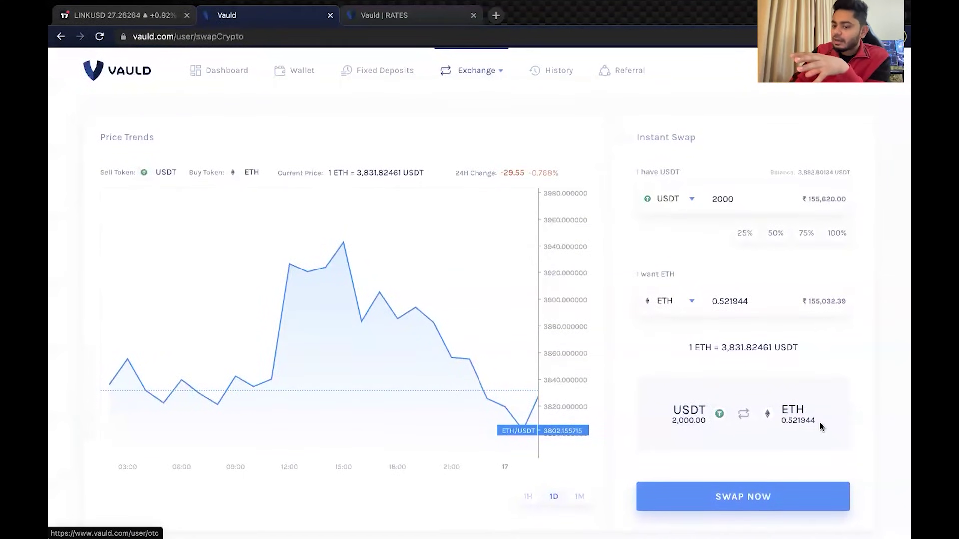
{"action": "left_click", "coordinate": [801, 502]}
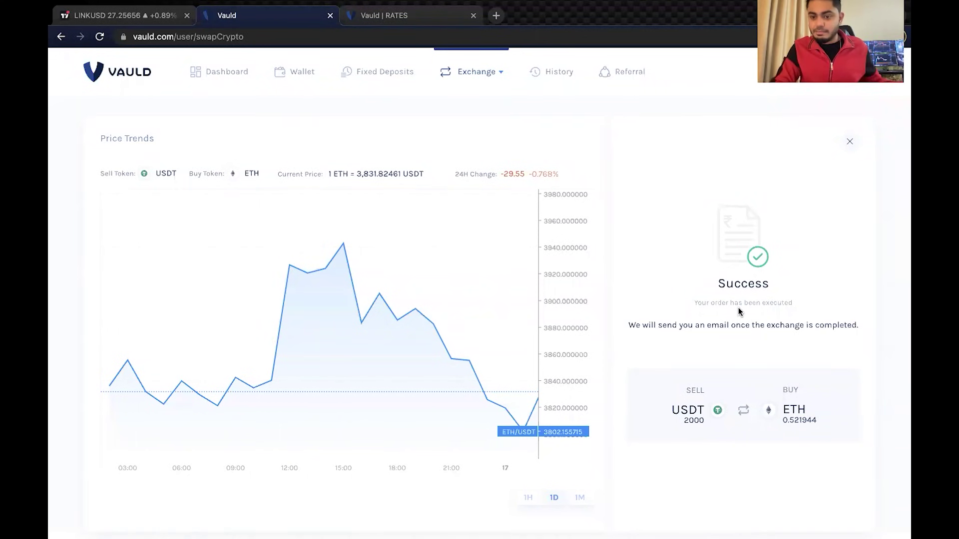
{"action": "left_click", "coordinate": [849, 142]}
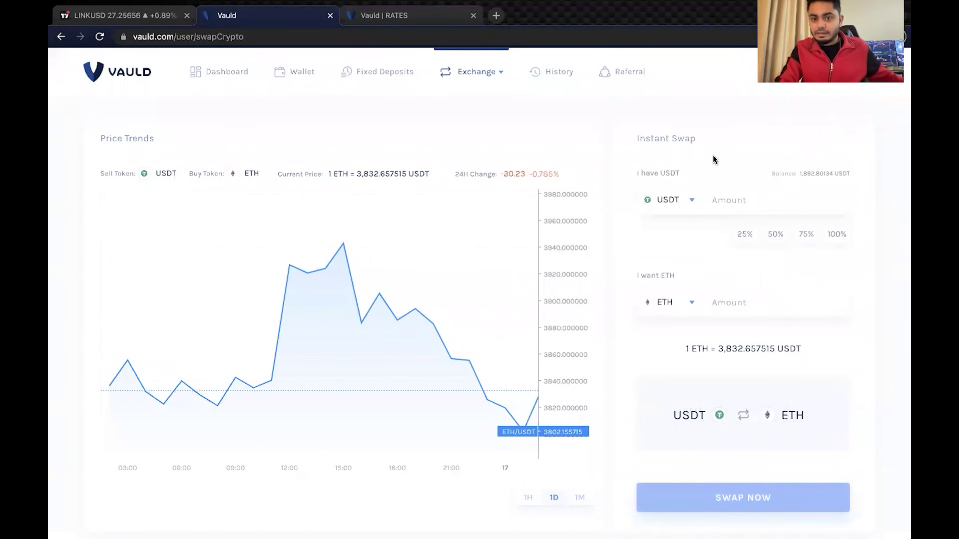
Step: Check the ETH holding in the Vauld wallet and bring up the ETHUSD chart in TradingView
{"action": "left_click", "coordinate": [297, 73]}
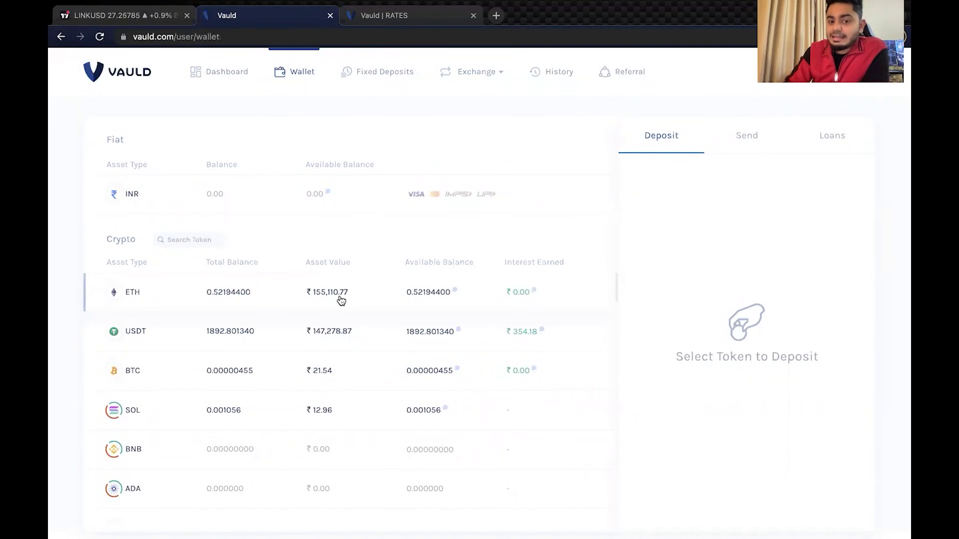
{"action": "left_click", "coordinate": [170, 19]}
{"action": "left_click", "coordinate": [721, 145]}
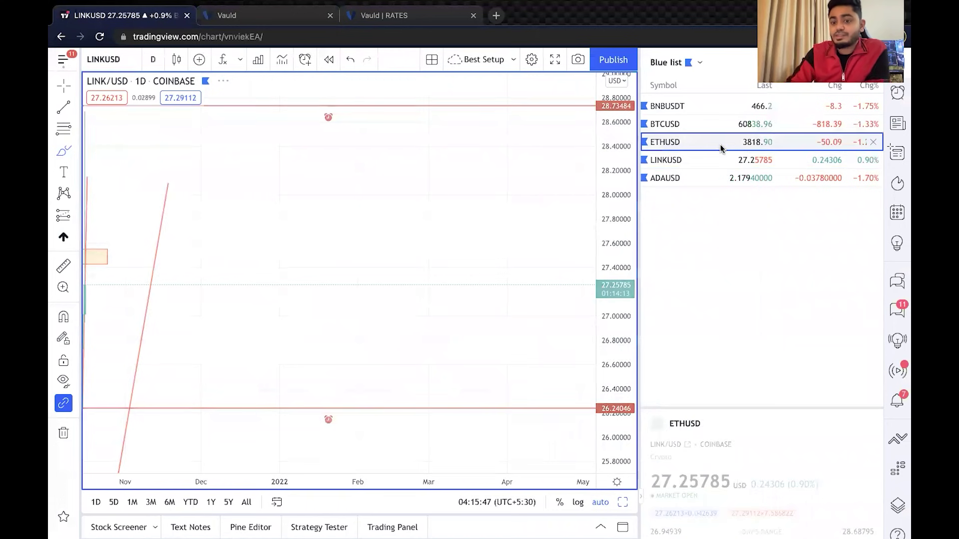
{"action": "scroll", "coordinate": [432, 269], "scroll_direction": "up", "scroll_amount": 5}
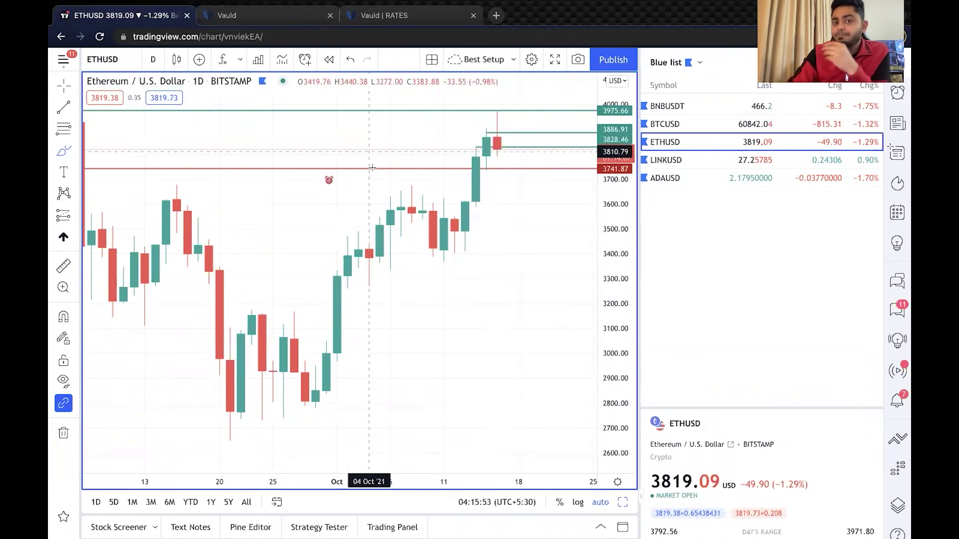
Step: Recheck the ETH balance in the Vauld wallet and enter "ETH- .52" in TradingView's ETH text note
{"action": "left_click", "coordinate": [274, 20]}
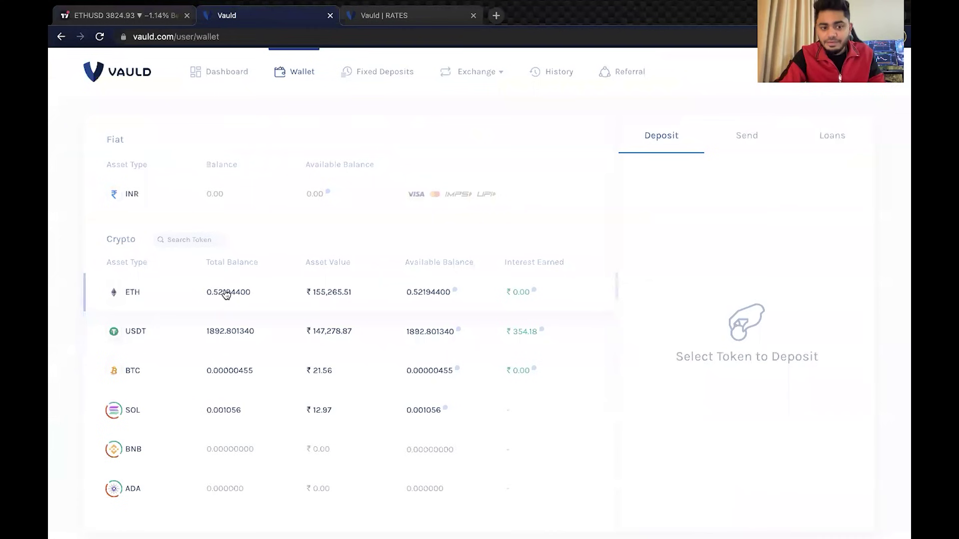
{"action": "left_click", "coordinate": [155, 17]}
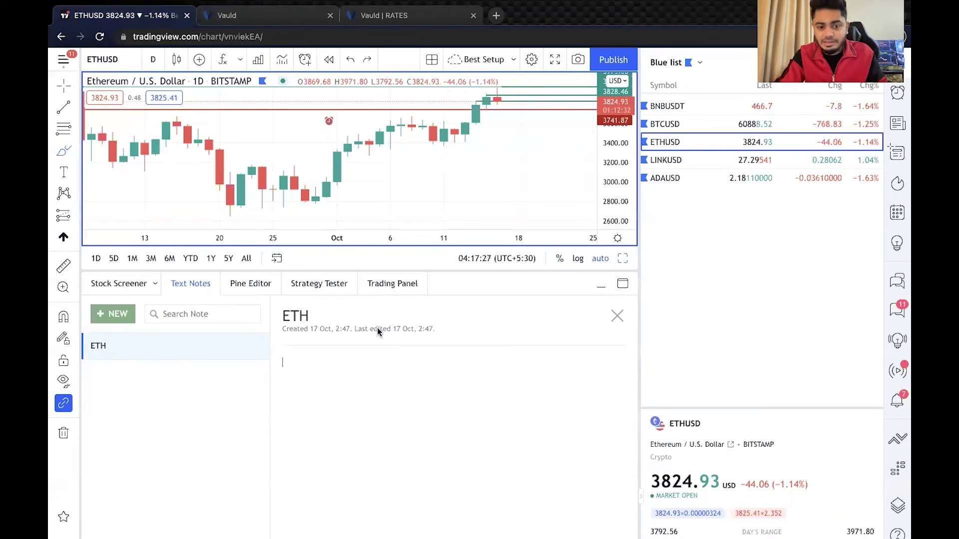
{"action": "left_click", "coordinate": [389, 352]}
{"action": "type", "text": "ETH- .52"}
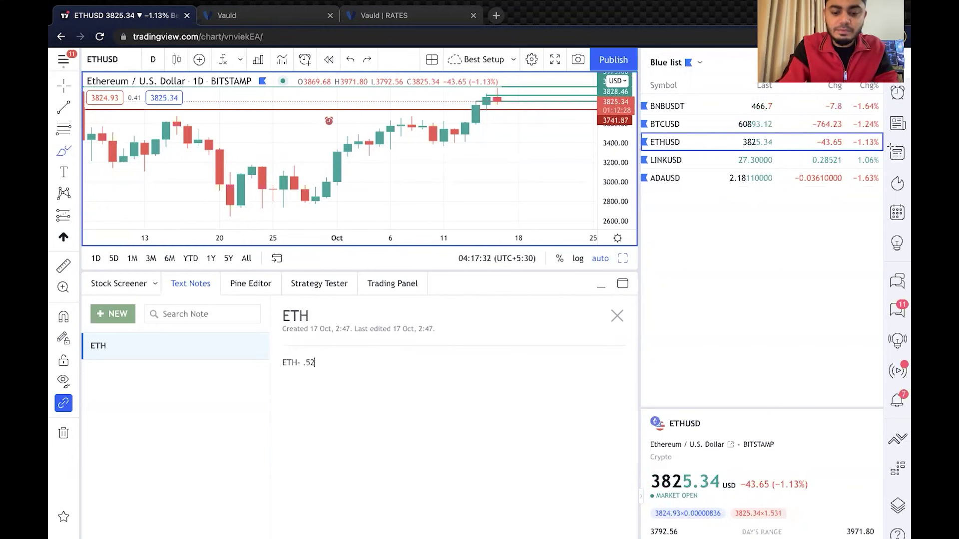
Step: Complete the note line as "ETH- .5219 - 17 OCT - 155374 RS.", taking the ETH asset value from the Vauld wallet
{"action": "type", "text": "19 - "}
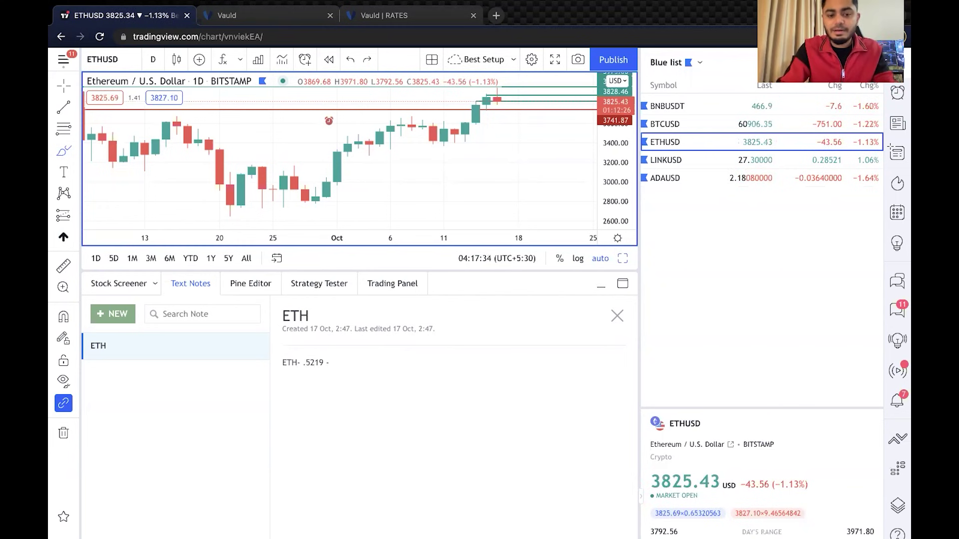
{"action": "type", "text": "17 OCT -"}
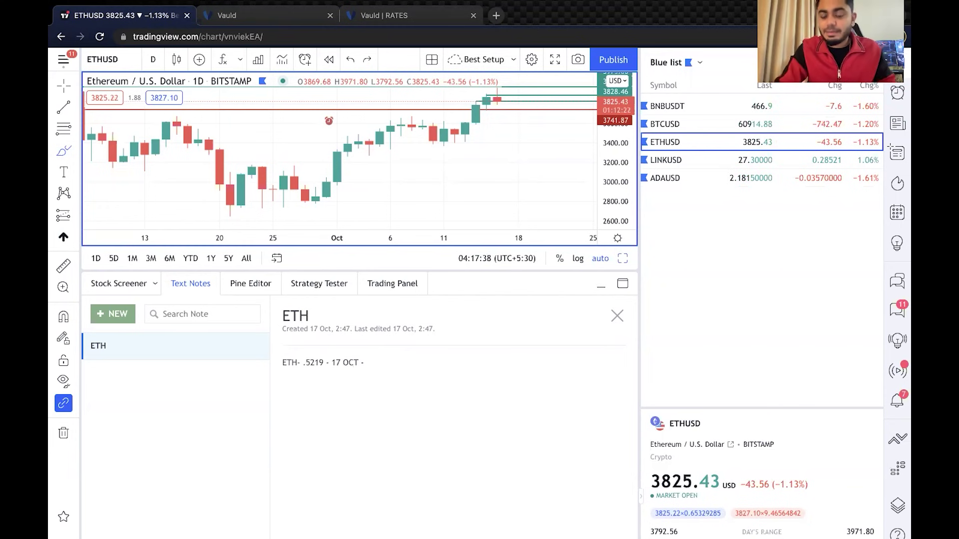
{"action": "left_click", "coordinate": [273, 15]}
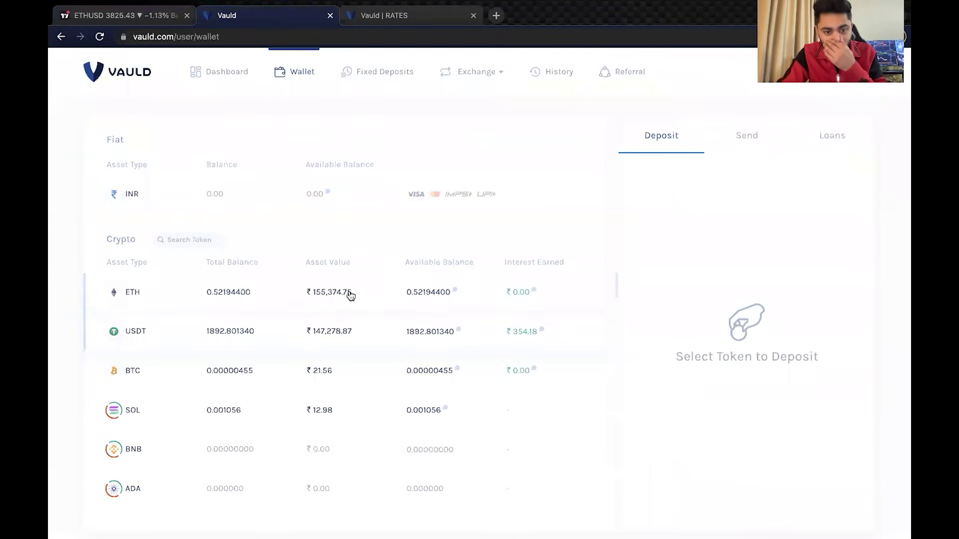
{"action": "left_click", "coordinate": [150, 16]}
{"action": "type", "text": "19 - 17 OCT - 155374 "}
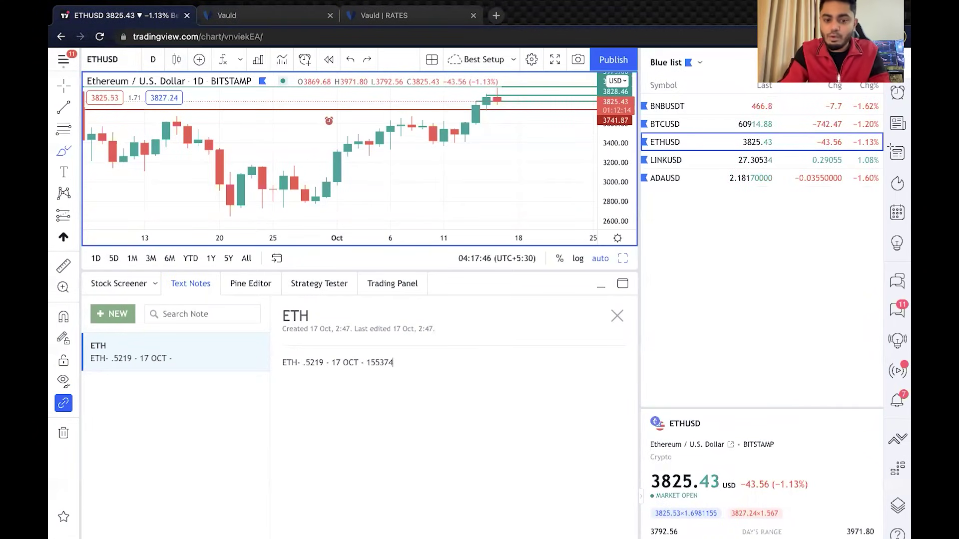
{"action": "type", "text": "RS."}
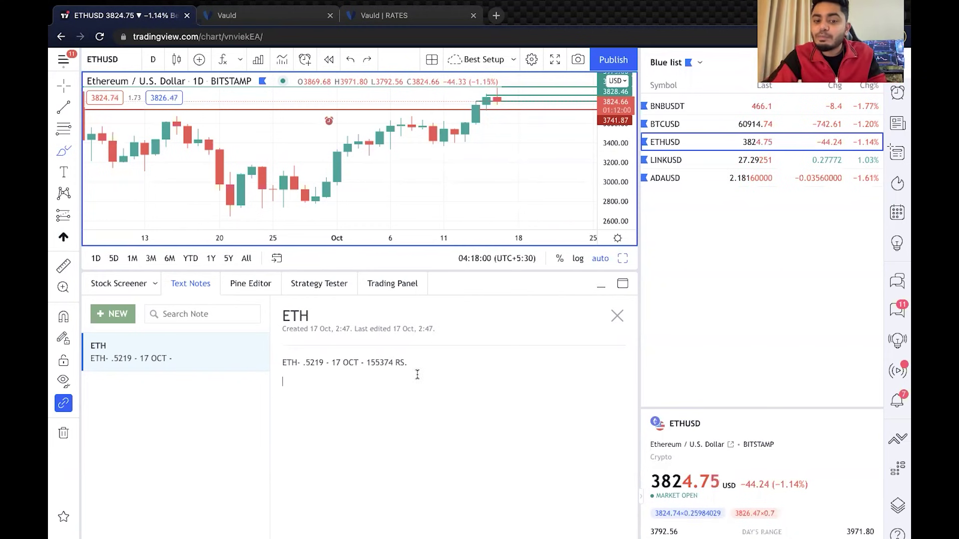
Step: Open the loan form in the Vauld wallet for ETH and switch the token to borrow to BTC
{"action": "left_click", "coordinate": [263, 16]}
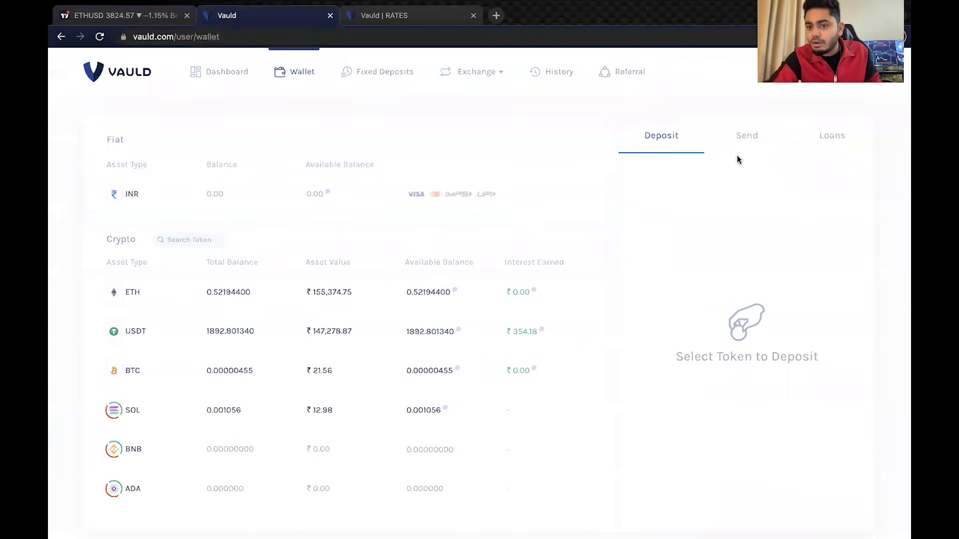
{"action": "left_click", "coordinate": [827, 136]}
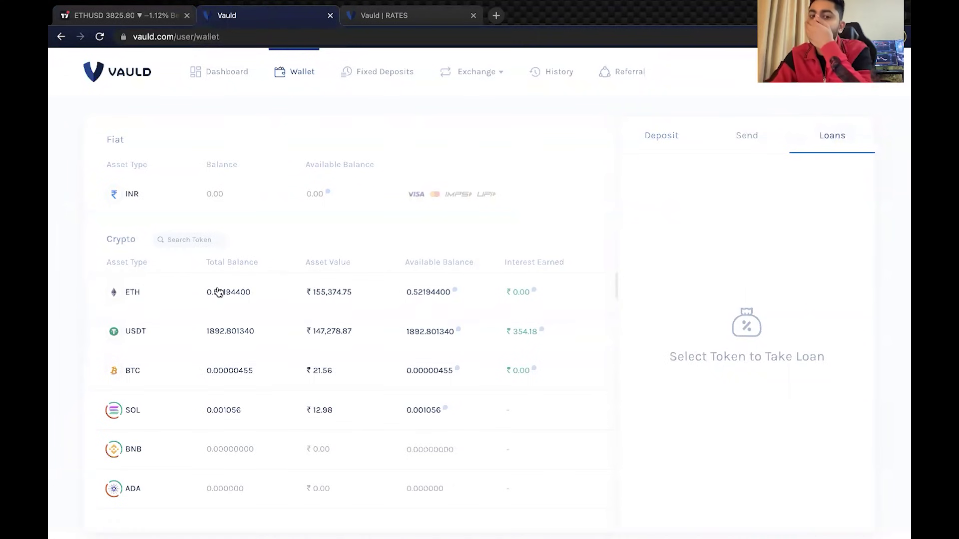
{"action": "left_click", "coordinate": [215, 293]}
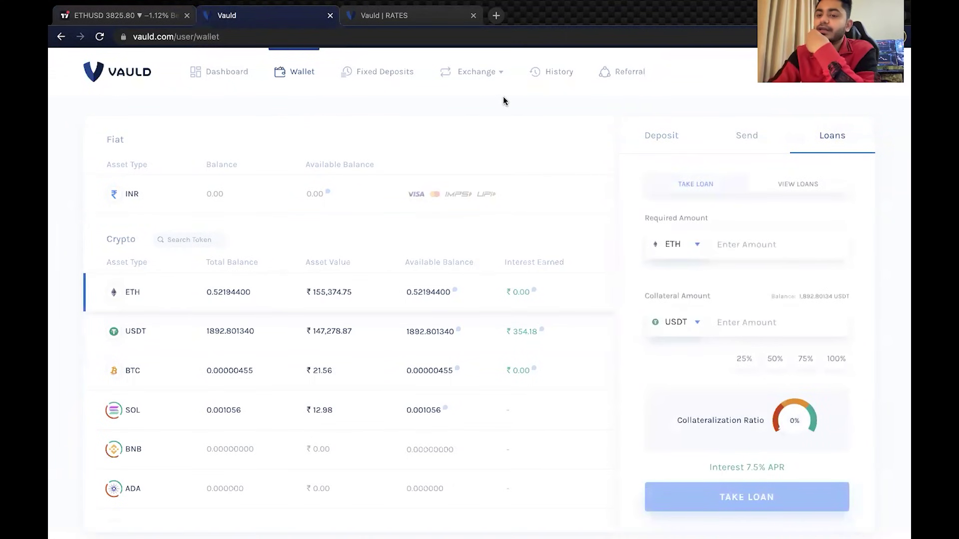
{"action": "left_click", "coordinate": [220, 367]}
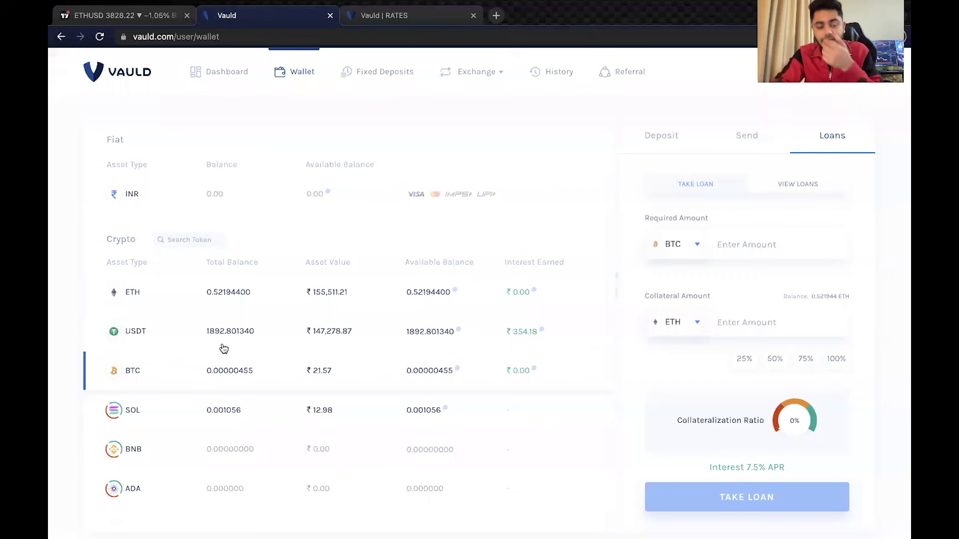
Step: Return to the TradingView ETH note and add a "BTC -" line below the ETH entry
{"action": "left_click", "coordinate": [125, 15]}
{"action": "left_click", "coordinate": [443, 370]}
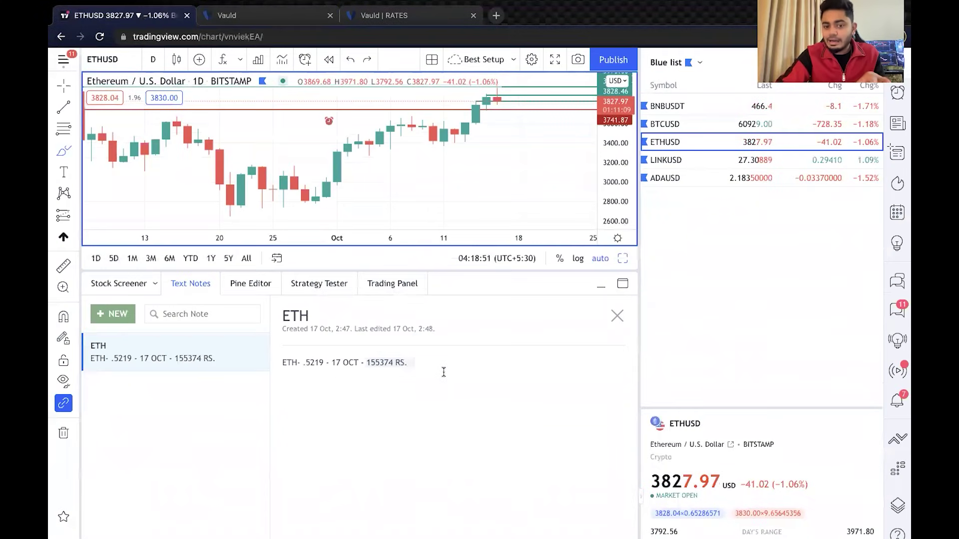
{"action": "key", "text": "Return"}
{"action": "type", "text": "BTC -"}
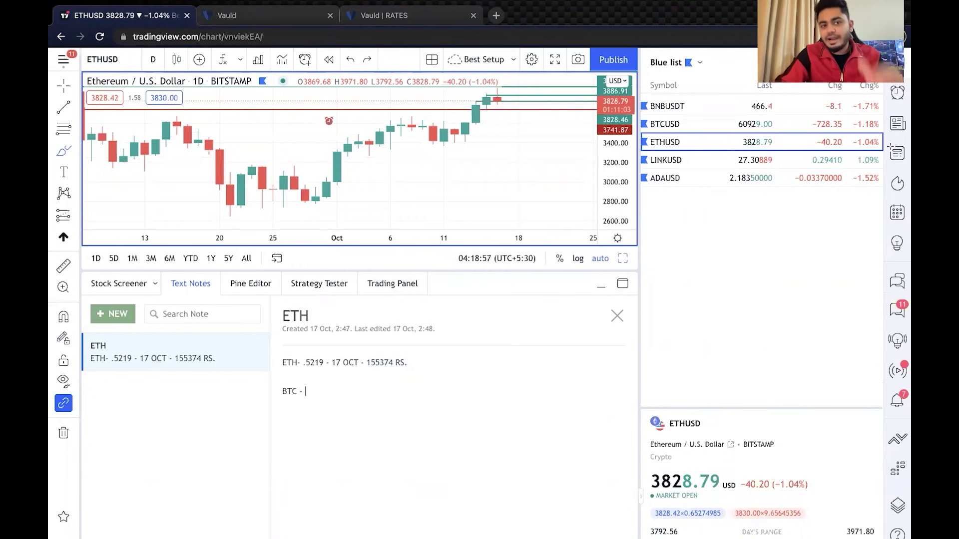
Step: Try to prepare a BTC loan in the Vauld wallet with 100% of the ETH balance as collateral
{"action": "left_click", "coordinate": [263, 16]}
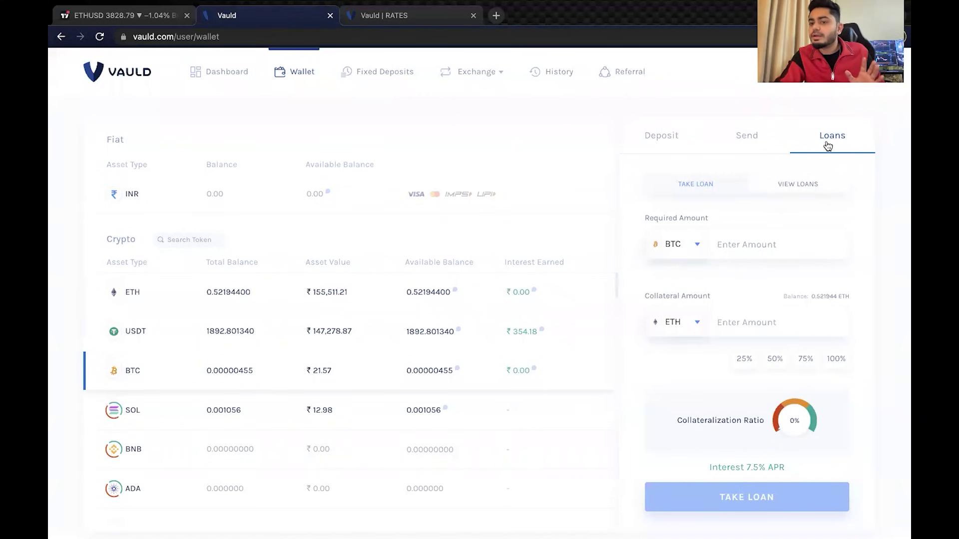
{"action": "left_click", "coordinate": [785, 194]}
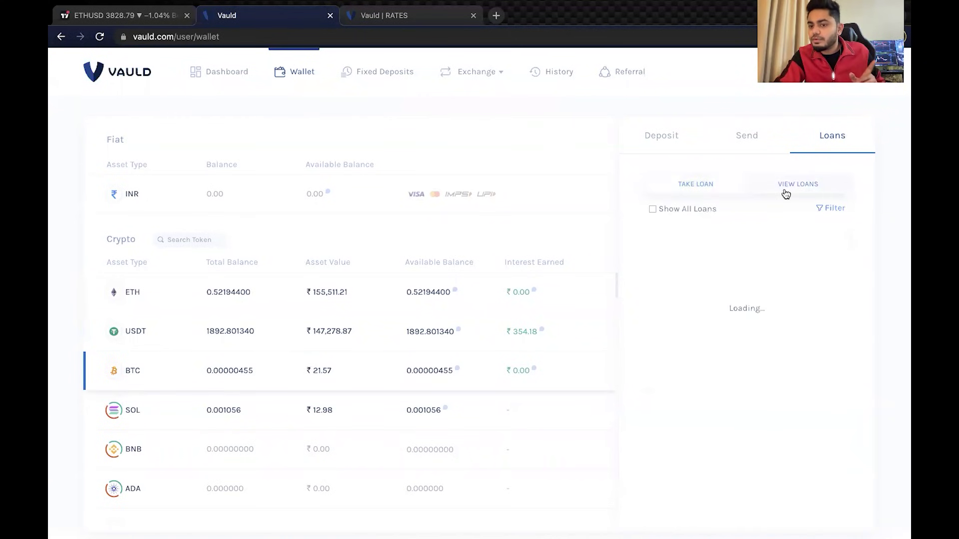
{"action": "left_click", "coordinate": [708, 189]}
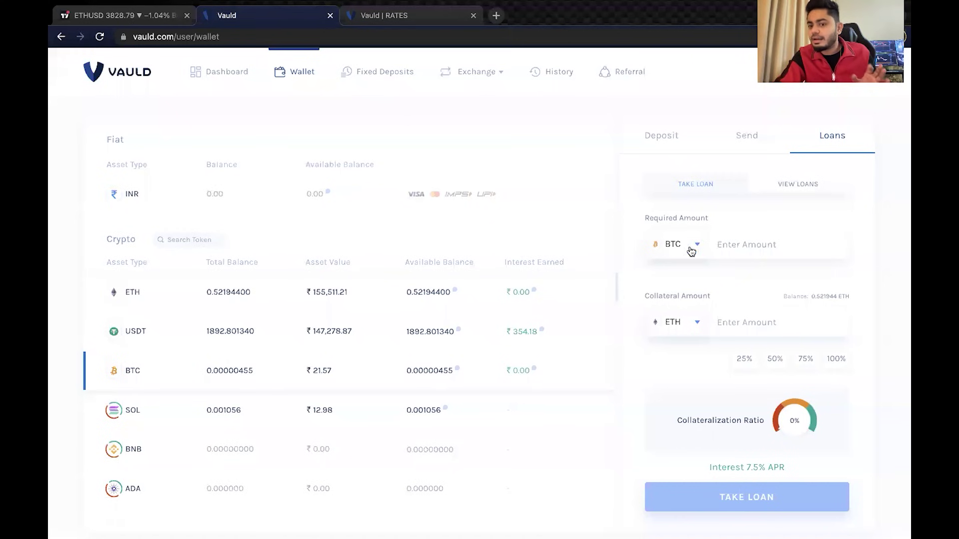
{"action": "left_click", "coordinate": [697, 330]}
{"action": "left_click", "coordinate": [680, 352]}
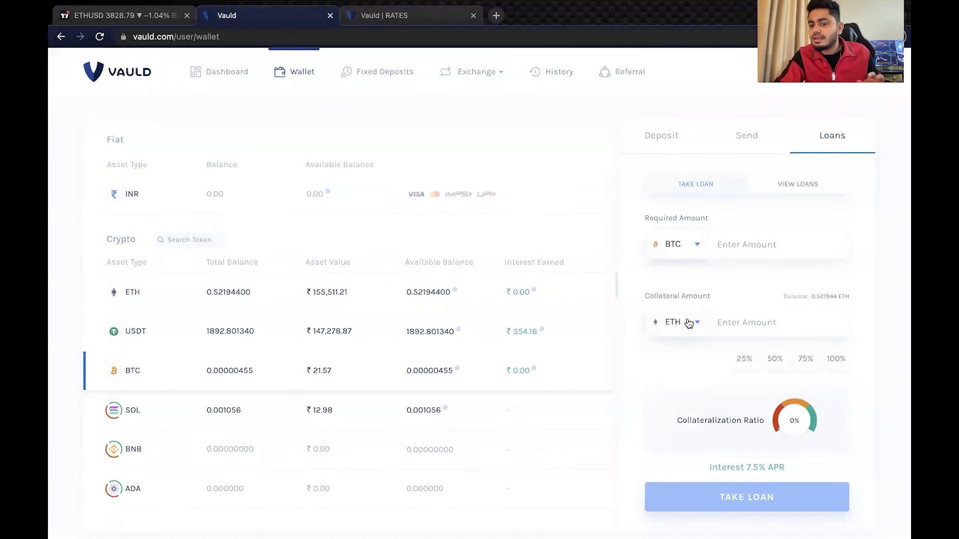
{"action": "left_click", "coordinate": [689, 326]}
{"action": "left_click", "coordinate": [674, 383]}
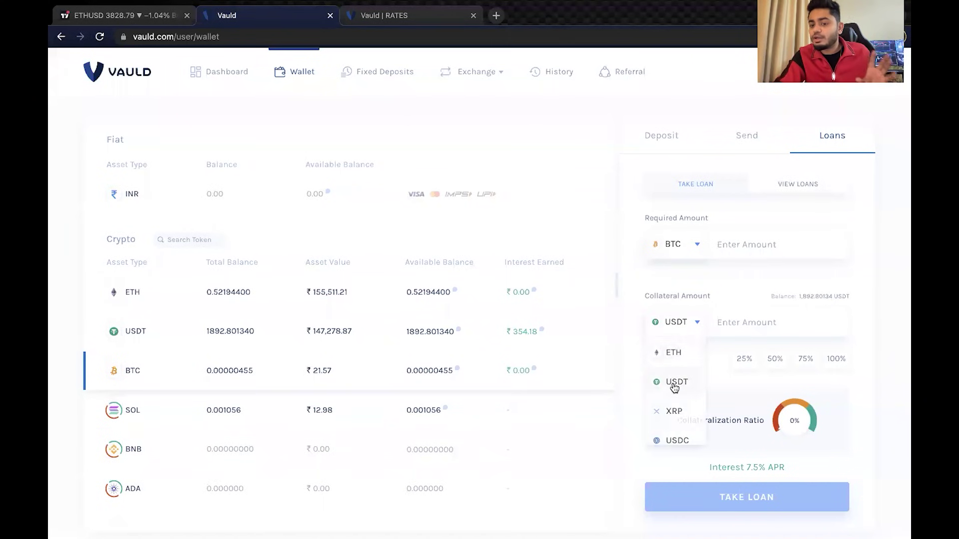
{"action": "left_click", "coordinate": [684, 322]}
{"action": "left_click", "coordinate": [674, 352]}
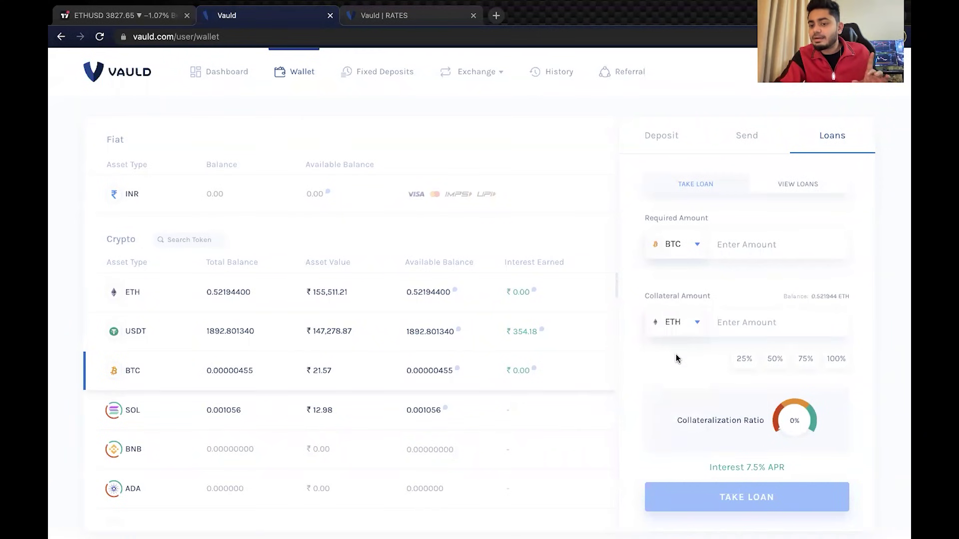
{"action": "left_click", "coordinate": [825, 362]}
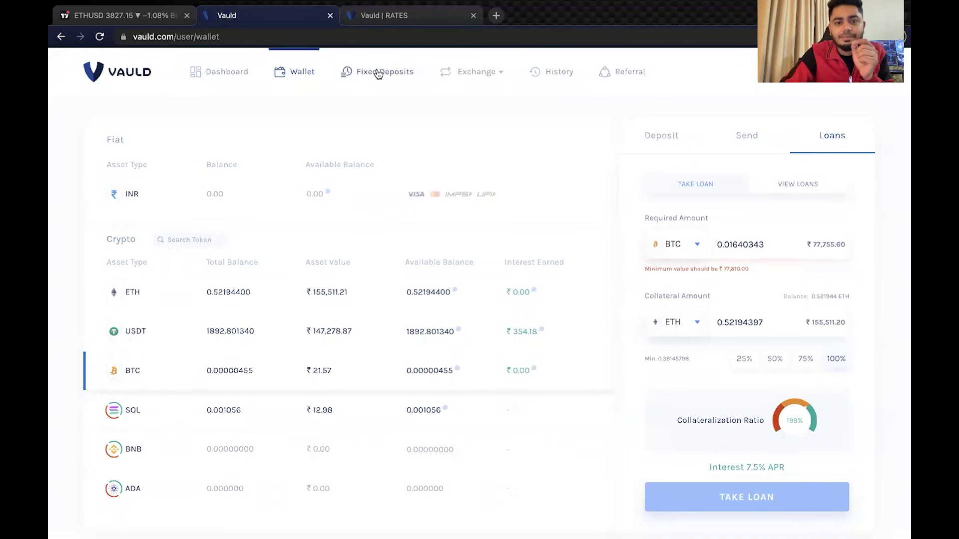
Step: Open Vauld's Instant Swap and set the pair to sell USDT for ETH
{"action": "mouse_move", "coordinate": [487, 77]}
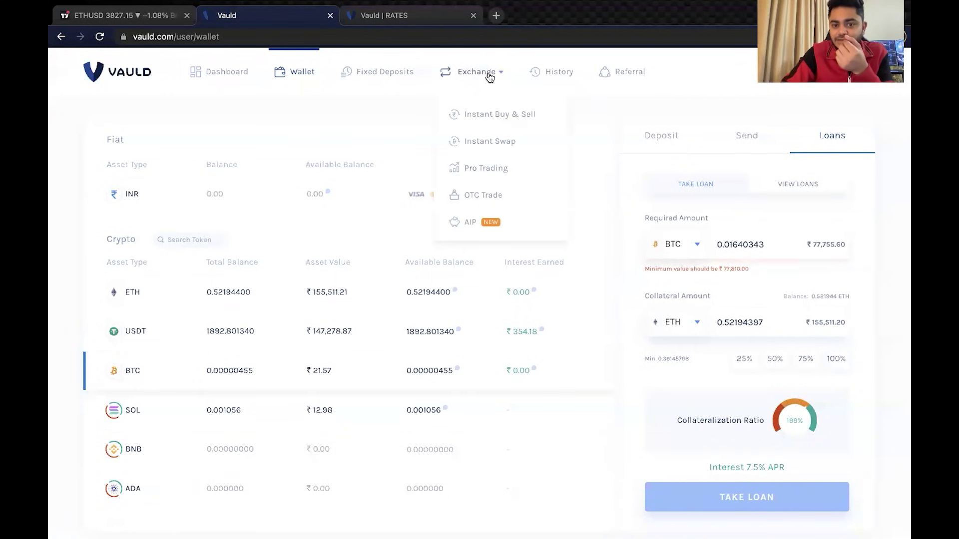
{"action": "left_click", "coordinate": [489, 145]}
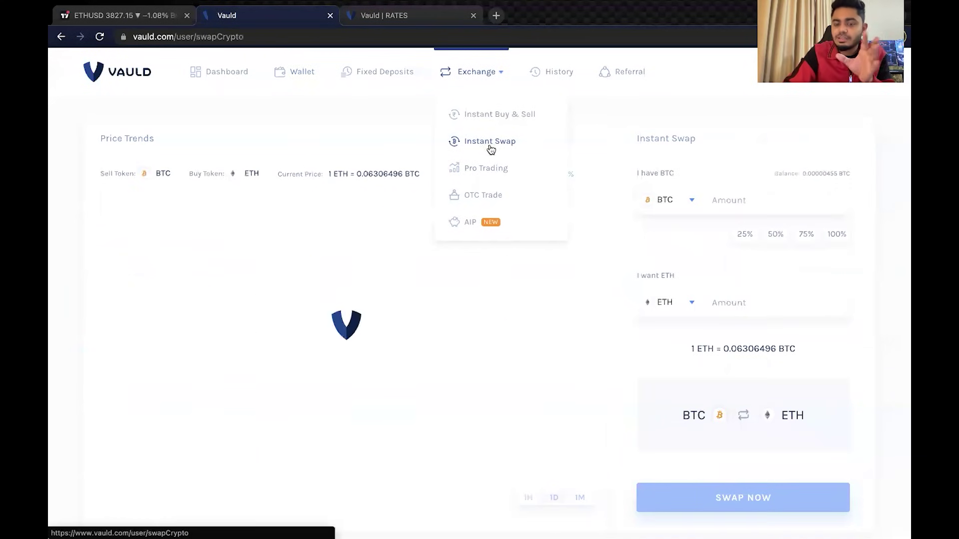
{"action": "left_click", "coordinate": [686, 206]}
{"action": "left_click", "coordinate": [670, 258]}
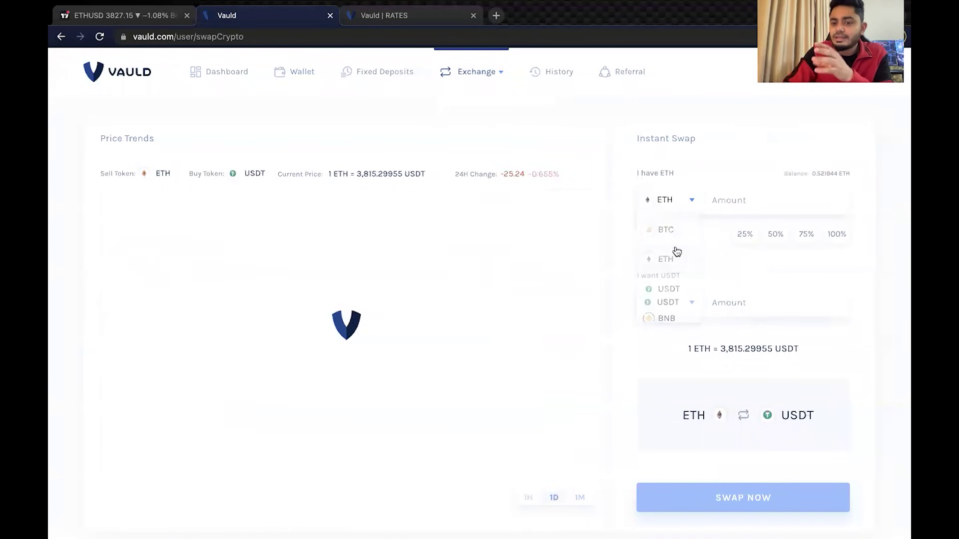
{"action": "left_click", "coordinate": [671, 303]}
{"action": "left_click", "coordinate": [669, 335]}
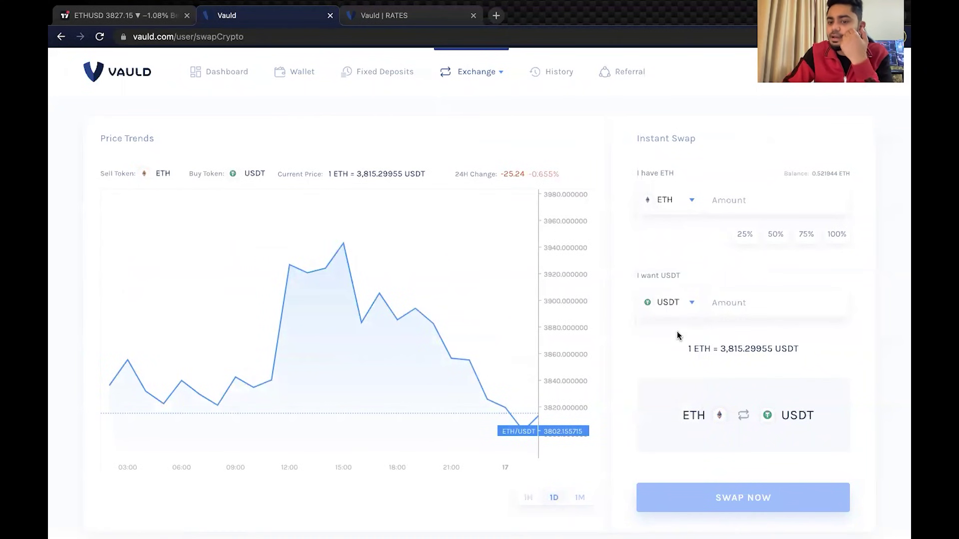
{"action": "left_click", "coordinate": [677, 199]}
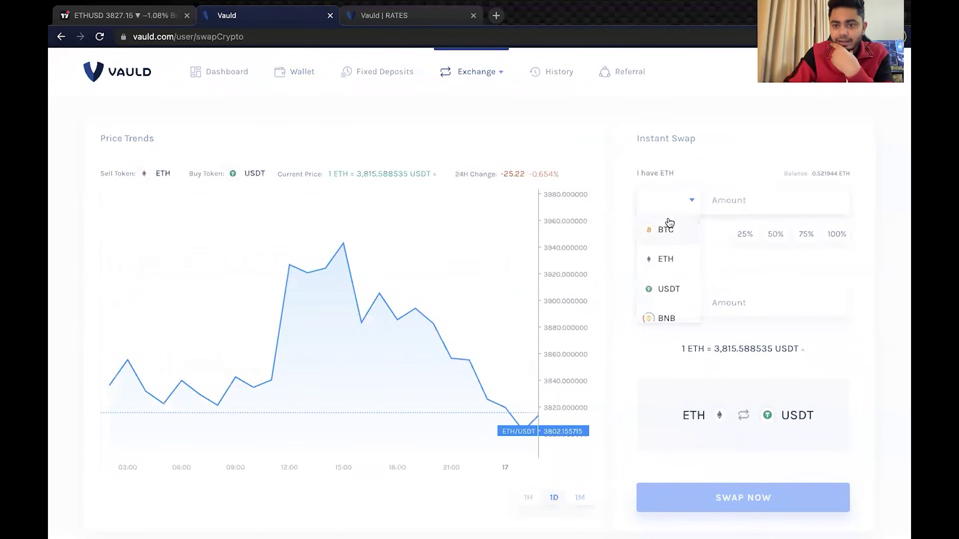
{"action": "left_click", "coordinate": [669, 289]}
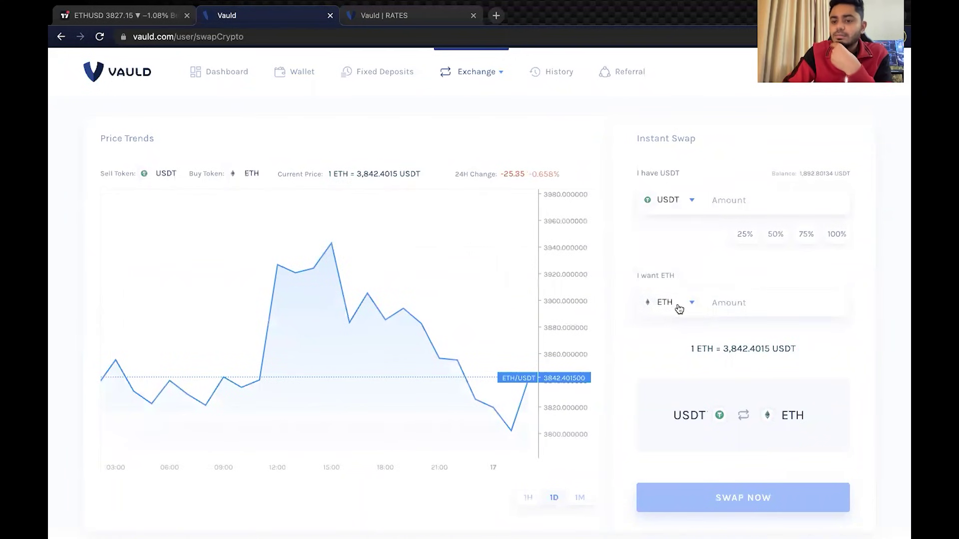
Step: Swap 100 USDT into ETH and dismiss the order confirmation
{"action": "left_click", "coordinate": [730, 200]}
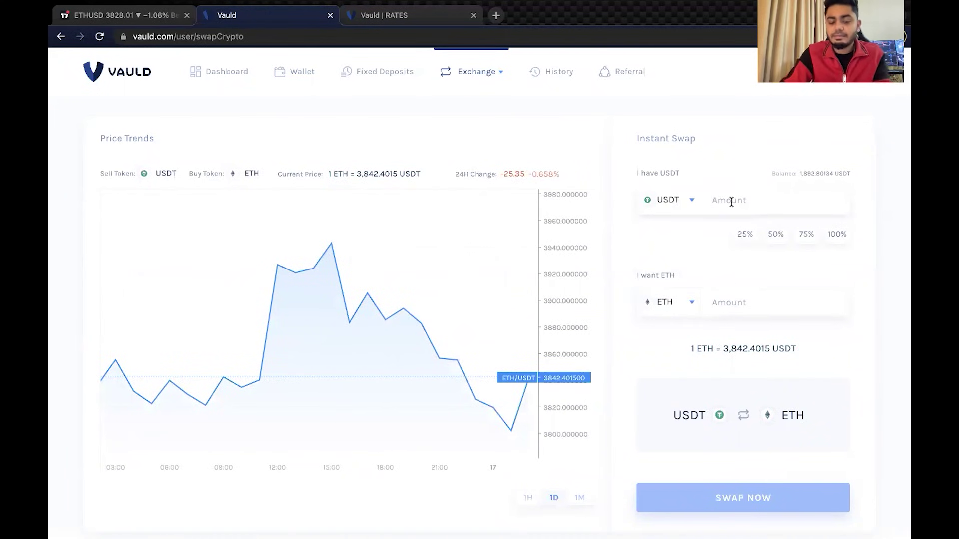
{"action": "type", "text": "100"}
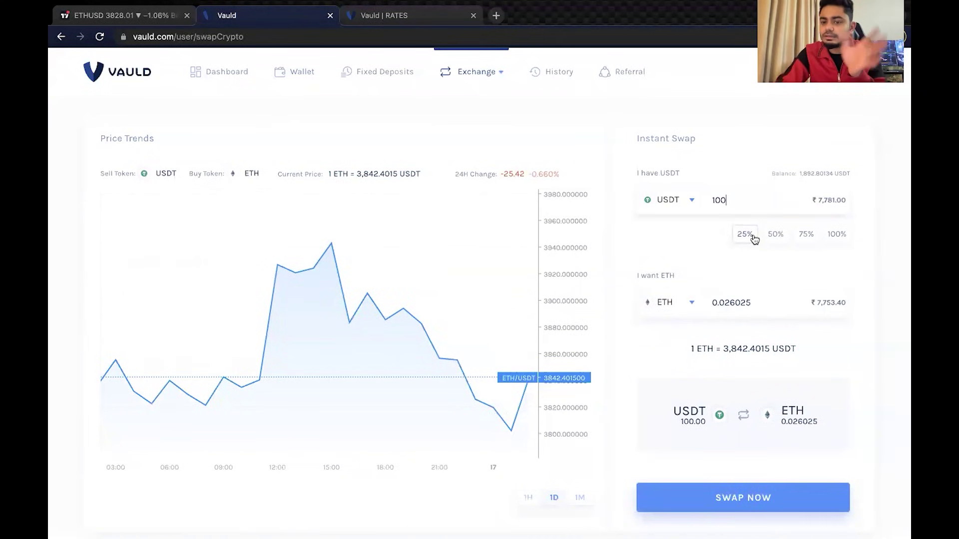
{"action": "left_click", "coordinate": [781, 501]}
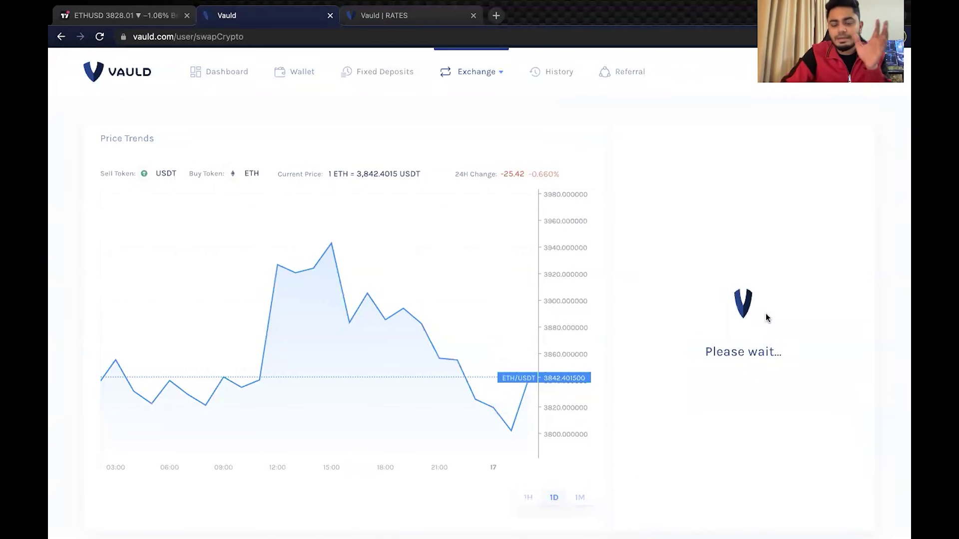
{"action": "scroll", "coordinate": [778, 417], "scroll_direction": "down", "scroll_amount": 1}
{"action": "scroll", "coordinate": [776, 429], "scroll_direction": "up", "scroll_amount": 1}
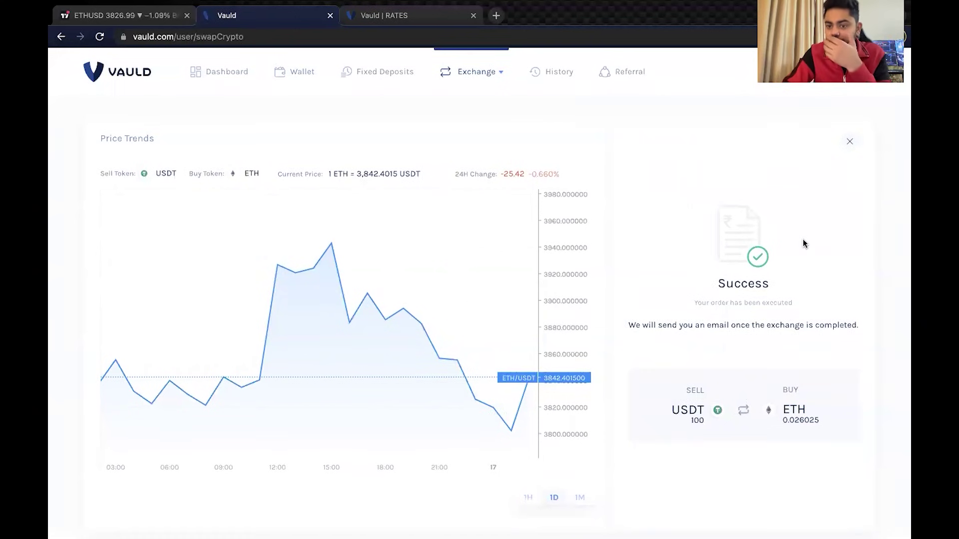
{"action": "left_click", "coordinate": [850, 145]}
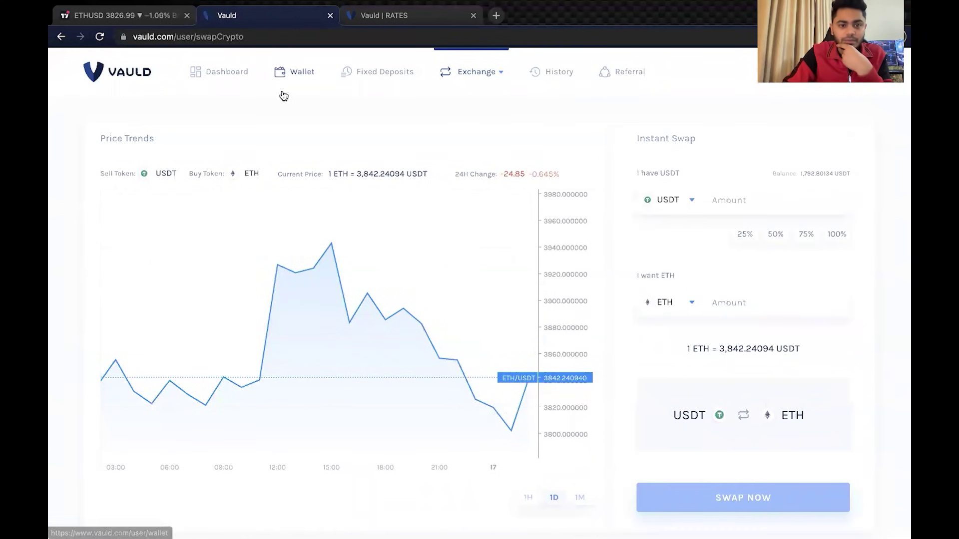
Step: Refresh the balances in the Vauld wallet and update the ETH amount in the TradingView note to .5479
{"action": "left_click", "coordinate": [292, 79]}
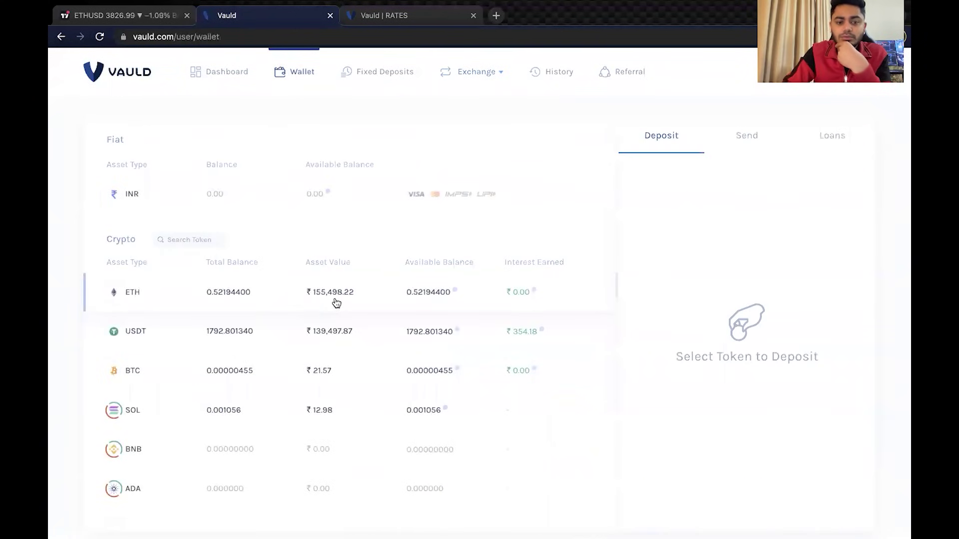
{"action": "left_click", "coordinate": [99, 36]}
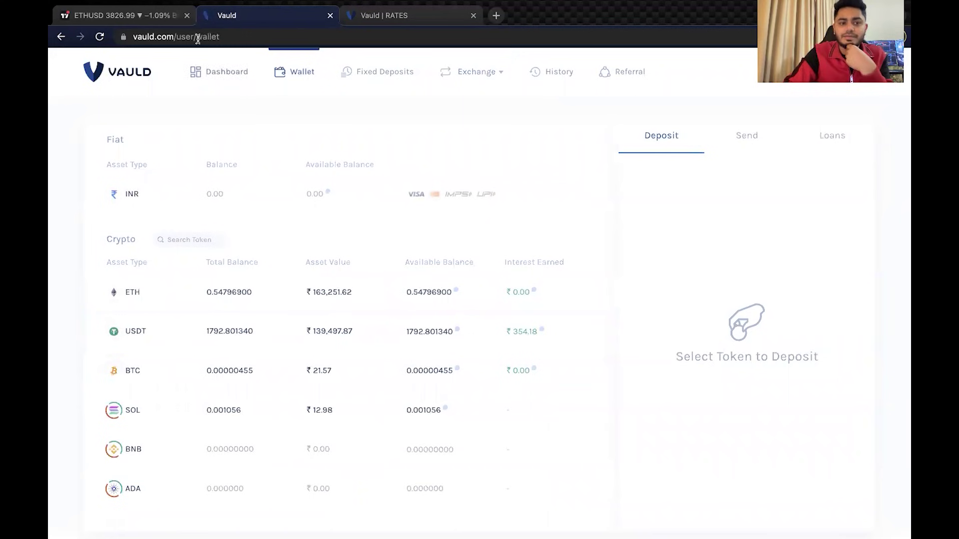
{"action": "left_click", "coordinate": [143, 20]}
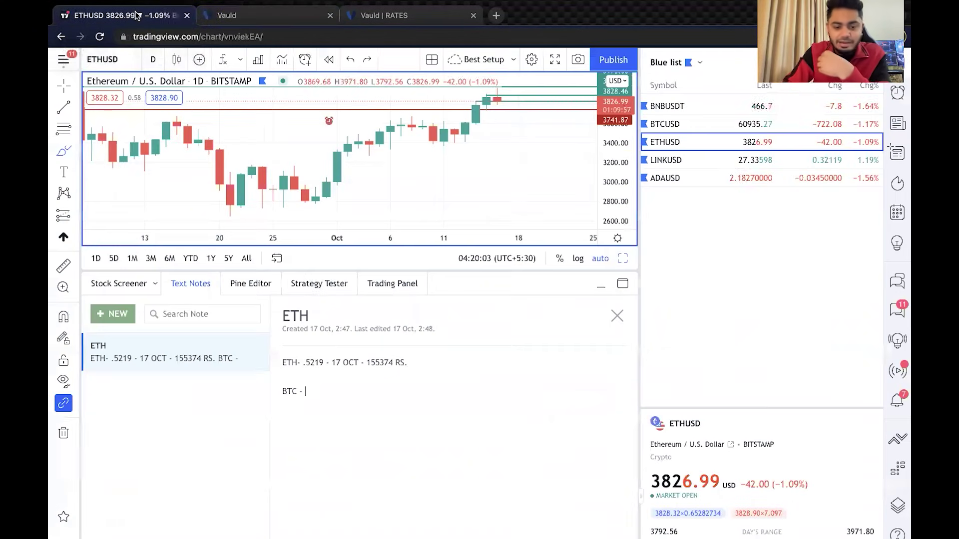
{"action": "left_click", "coordinate": [321, 362]}
{"action": "key", "text": "BackSpace"}
{"action": "key", "text": "BackSpace"}
{"action": "key", "text": "BackSpace"}
{"action": "type", "text": "479"}
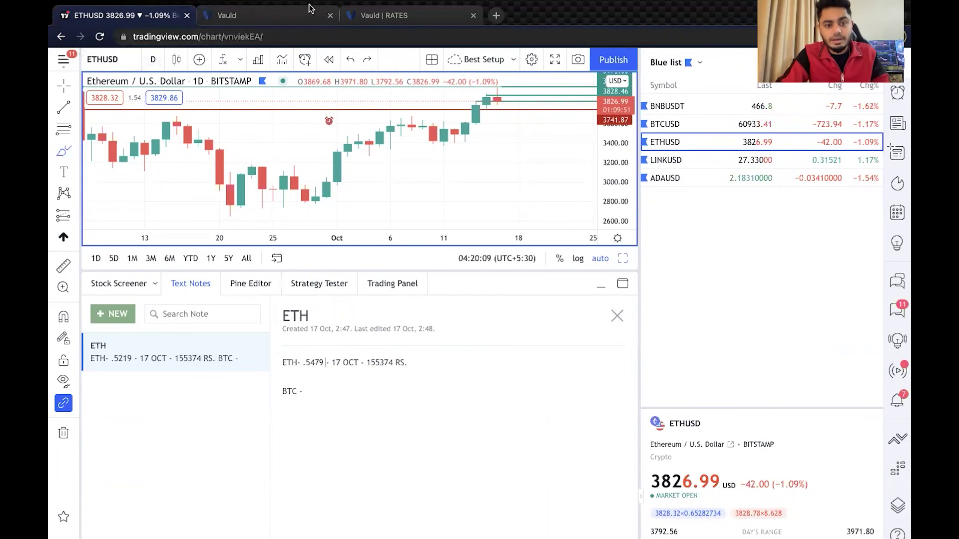
Step: Check the ETH asset value in the Vauld wallet and update the ETH line's value in the TradingView note to 163251 Rs
{"action": "left_click", "coordinate": [299, 22]}
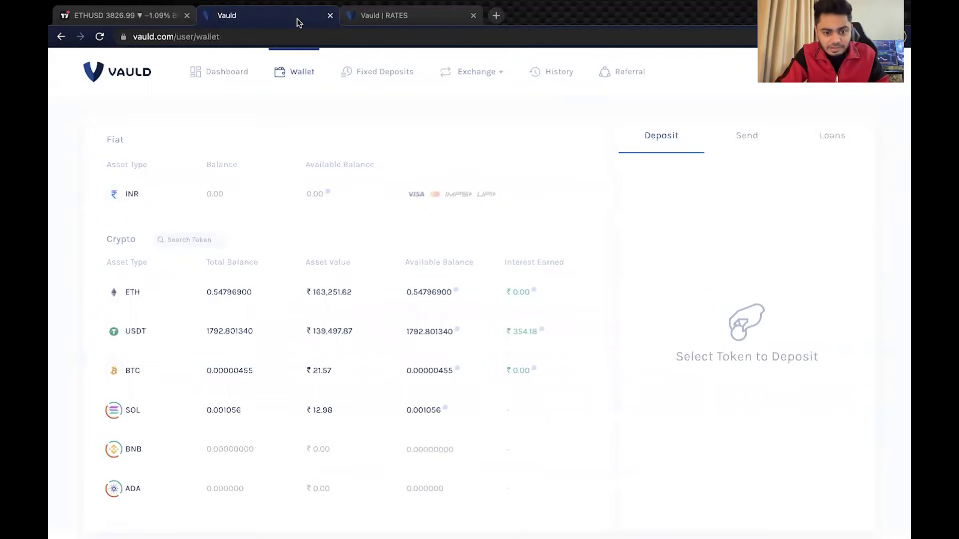
{"action": "left_click", "coordinate": [166, 15]}
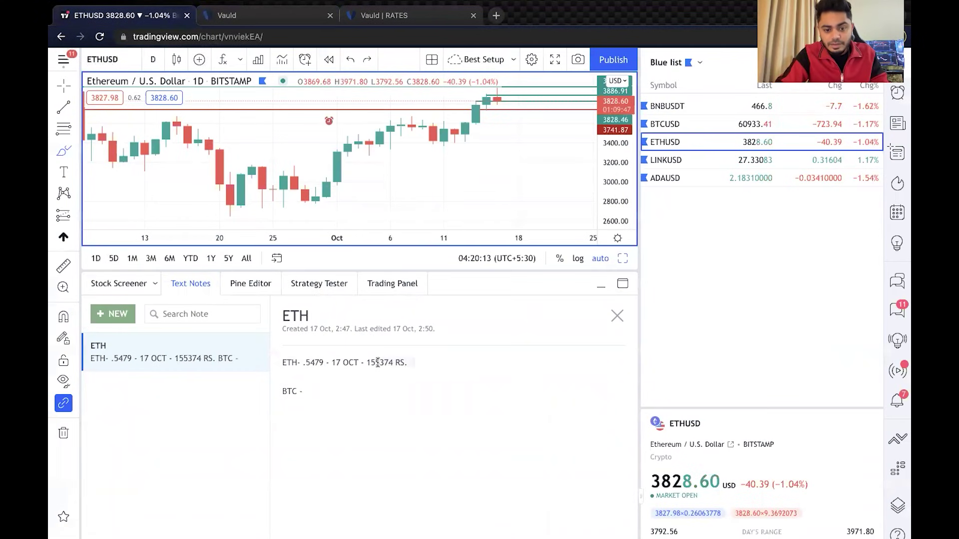
{"action": "left_click_drag", "start_coordinate": [371, 361], "coordinate": [408, 363]}
{"action": "key", "text": "BackSpace"}
{"action": "type", "text": "63251 Rs"}
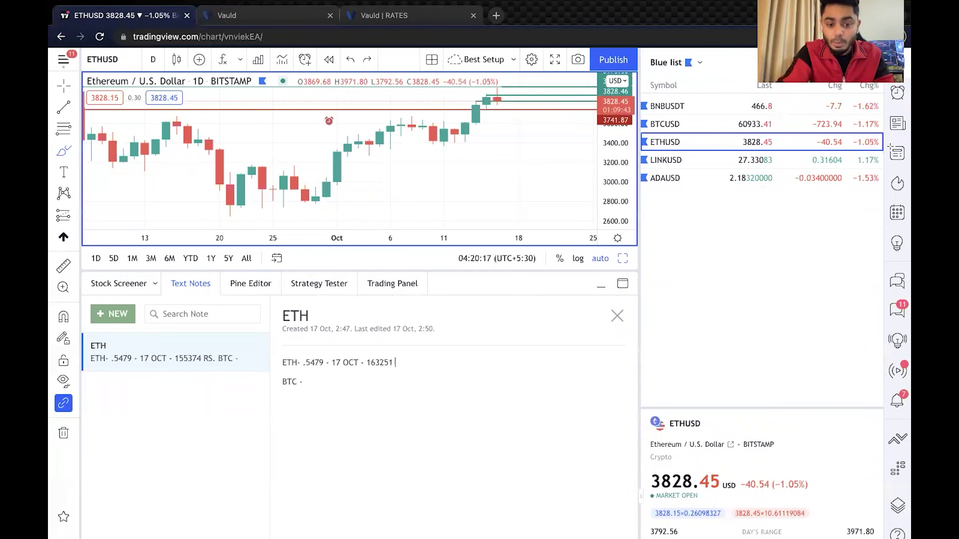
Step: Take a loan of 0.01721782 BTC in the Vauld wallet with 100% of the ETH balance as collateral, and dismiss the confirmation
{"action": "left_click", "coordinate": [263, 15]}
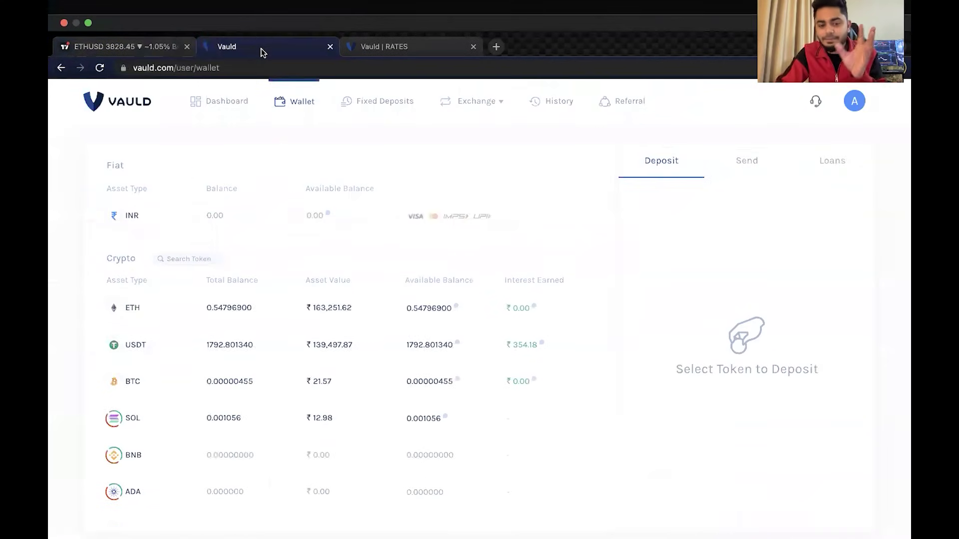
{"action": "left_click", "coordinate": [161, 372]}
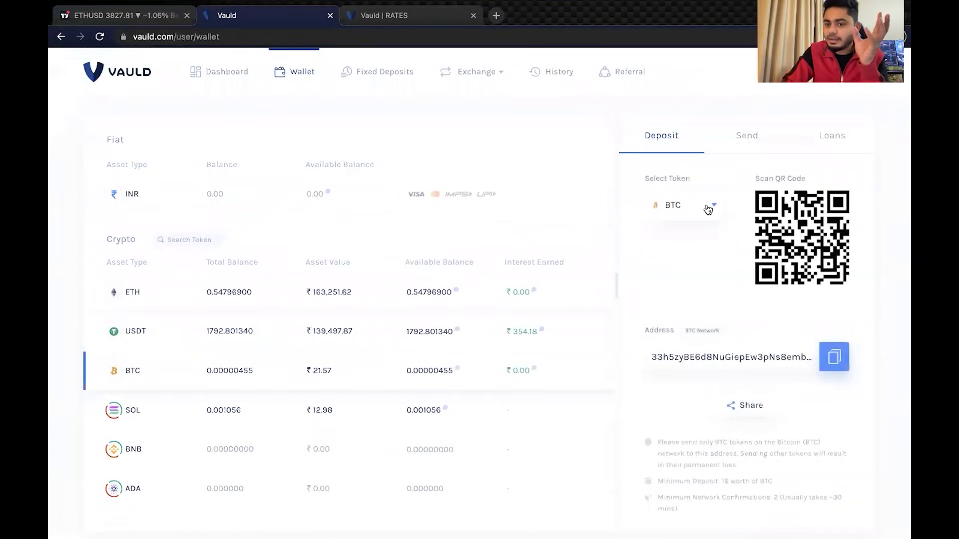
{"action": "left_click", "coordinate": [825, 133]}
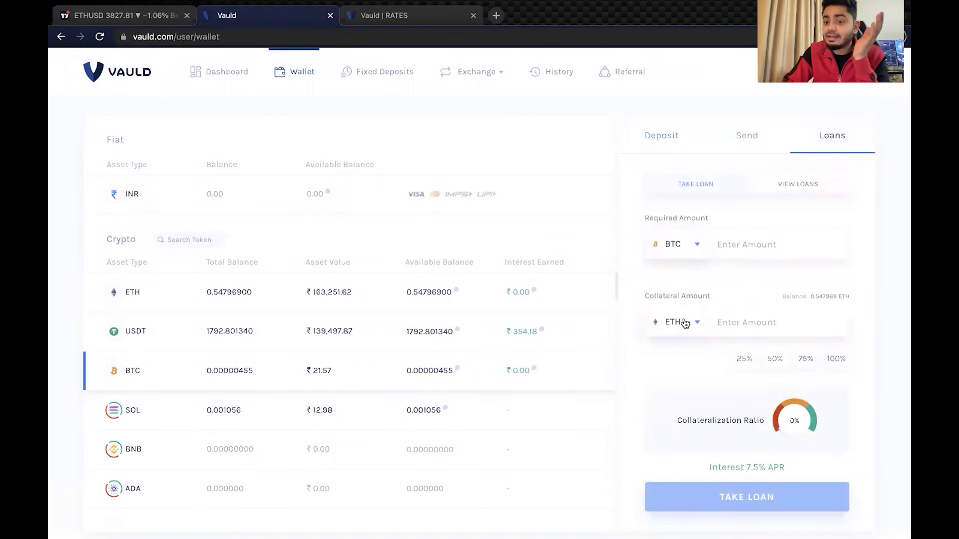
{"action": "left_click", "coordinate": [835, 359]}
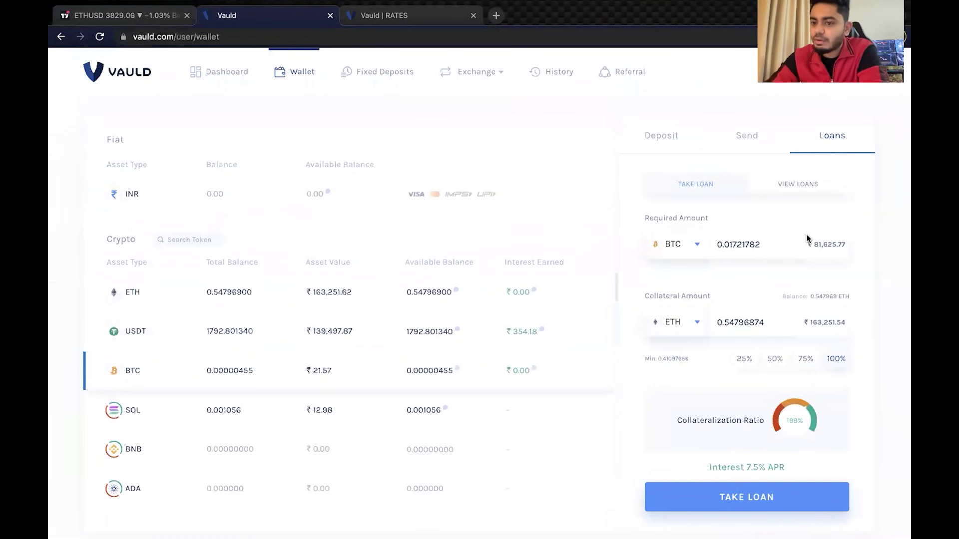
{"action": "left_click_drag", "start_coordinate": [802, 327], "coordinate": [824, 323]}
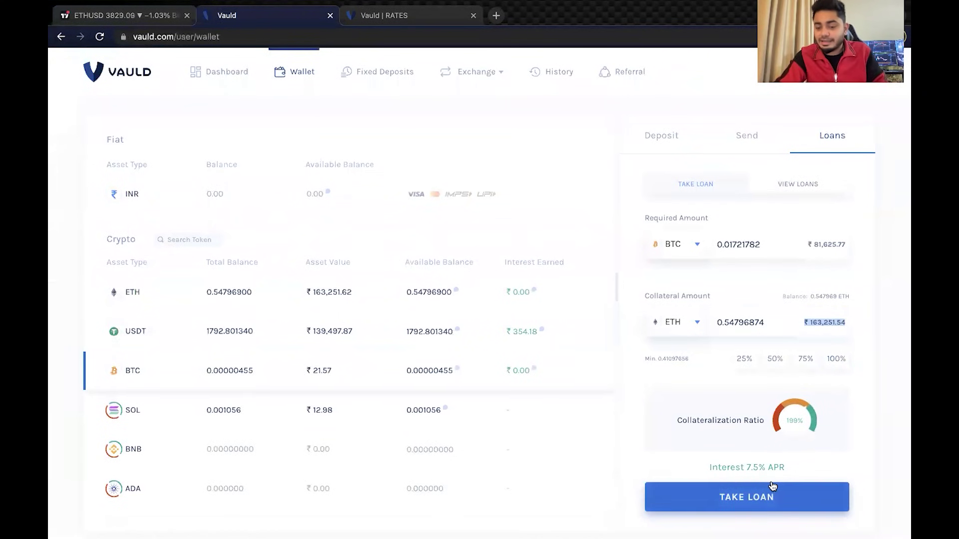
{"action": "left_click", "coordinate": [777, 506]}
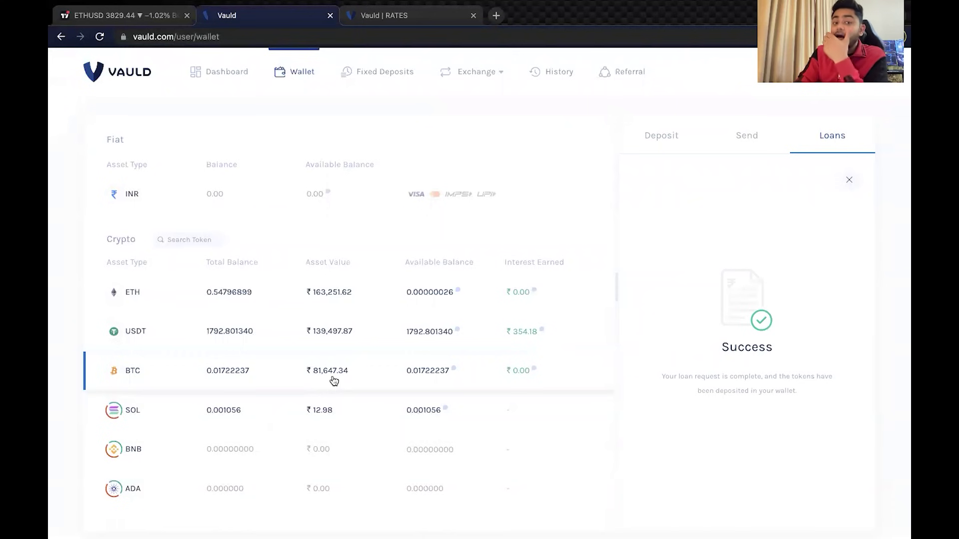
{"action": "left_click", "coordinate": [849, 189]}
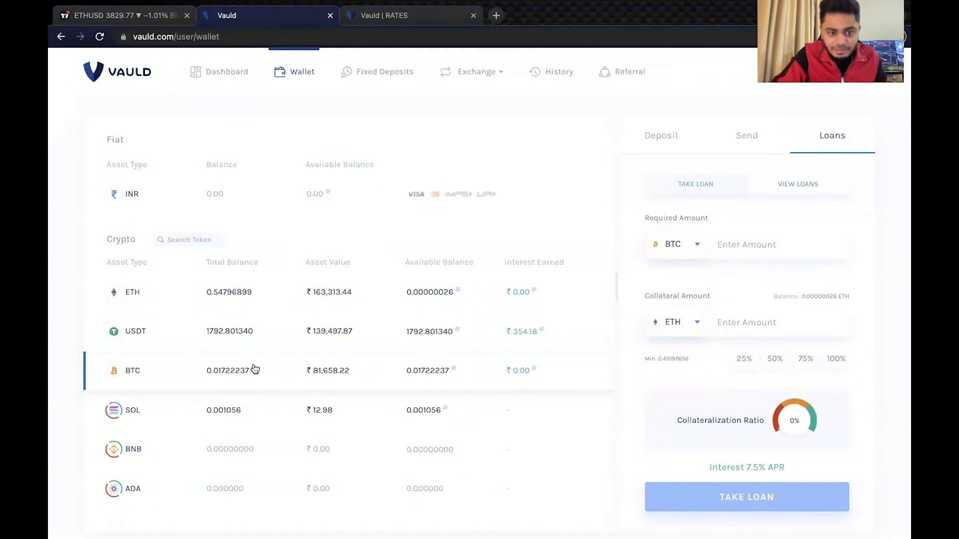
Step: Fill in the BTC line of the TradingView note with 0.1722 BTC - 17 OCT-, checking the amount in the Vauld wallet
{"action": "left_click", "coordinate": [141, 16]}
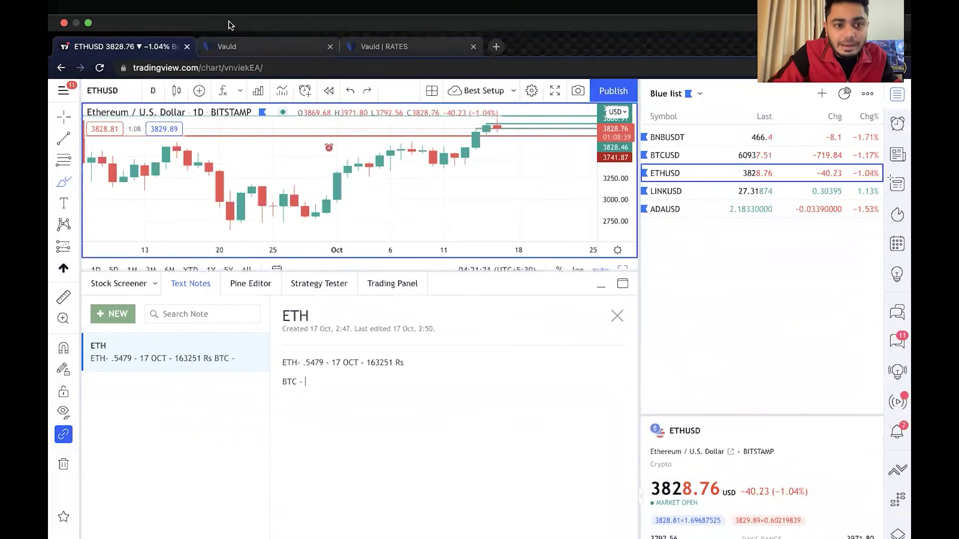
{"action": "left_click", "coordinate": [231, 50]}
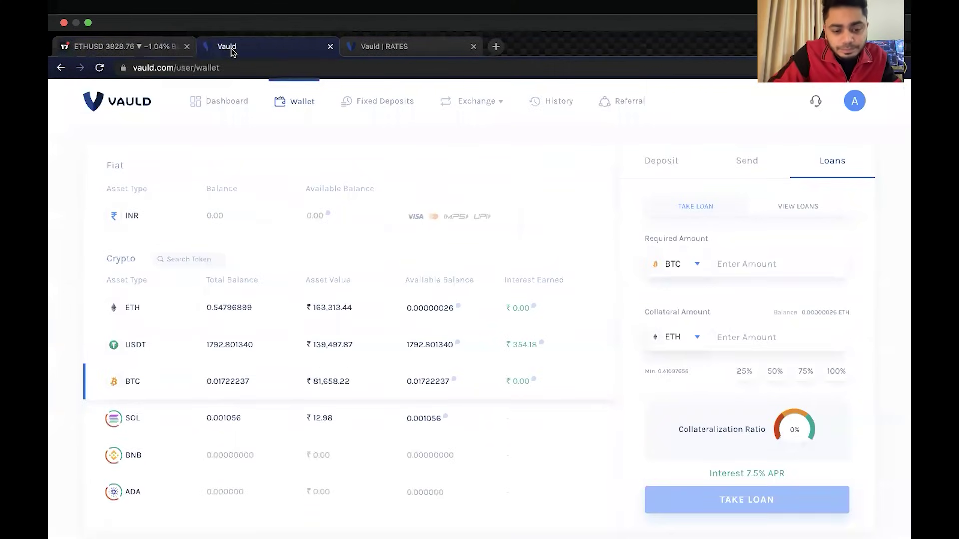
{"action": "left_click", "coordinate": [151, 47]}
{"action": "type", "text": "0"}
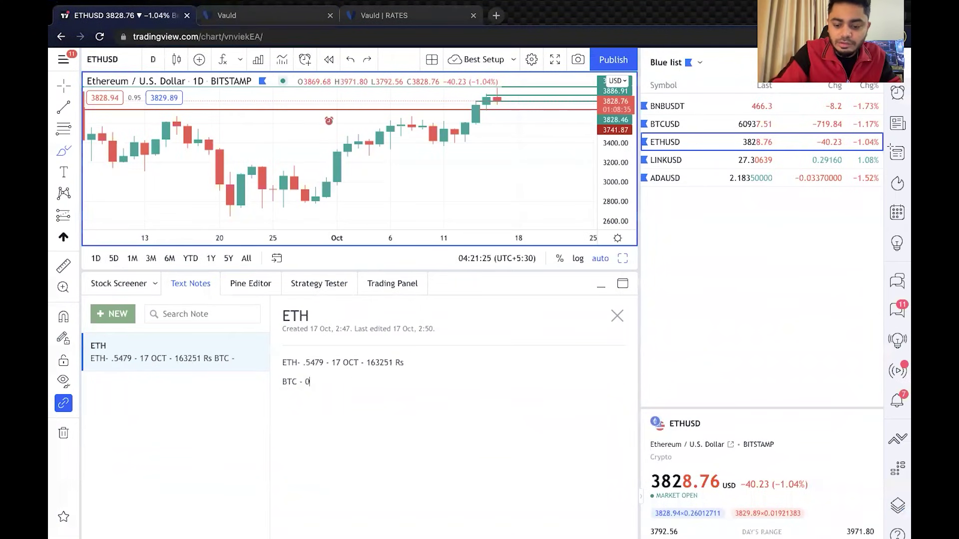
{"action": "type", "text": ".1722 BTC"}
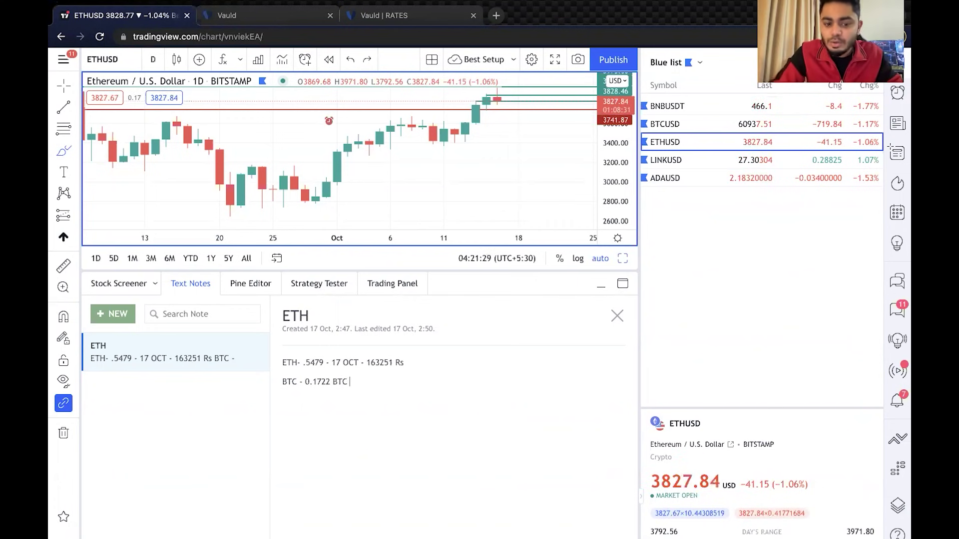
{"action": "type", "text": " - 17 OCT"}
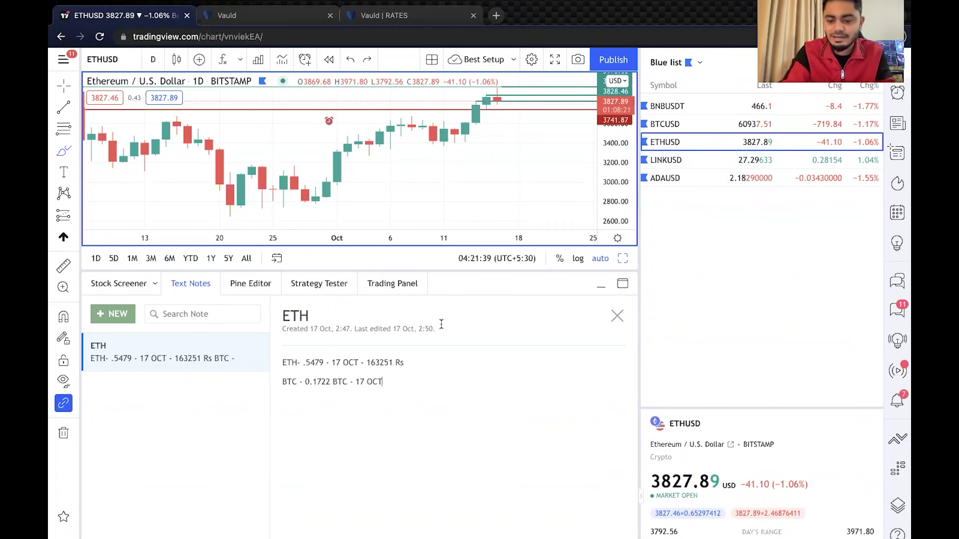
{"action": "type", "text": "-"}
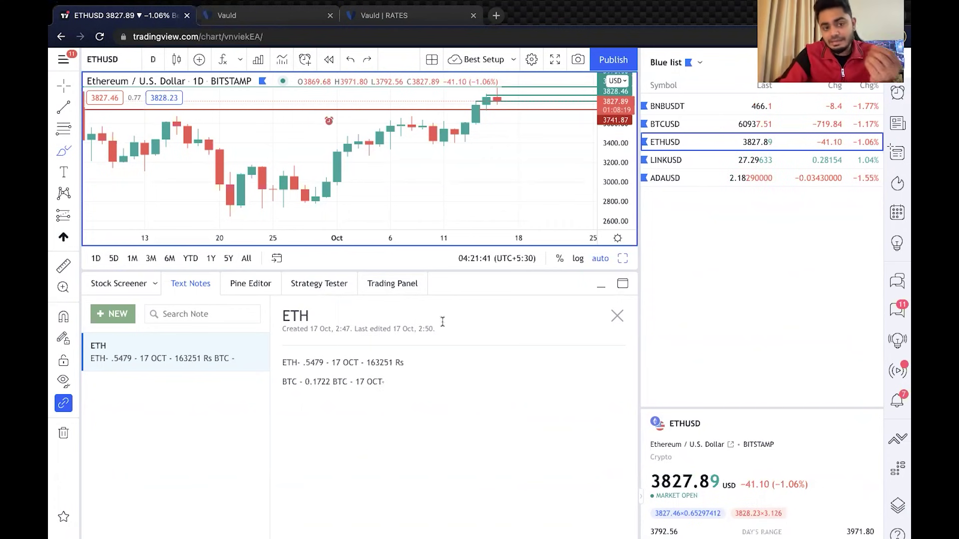
Step: Add the wallet's BTC value of 81,658 Rs to the note's BTC line and end both the ETH and BTC lines with a dash
{"action": "left_click", "coordinate": [279, 17]}
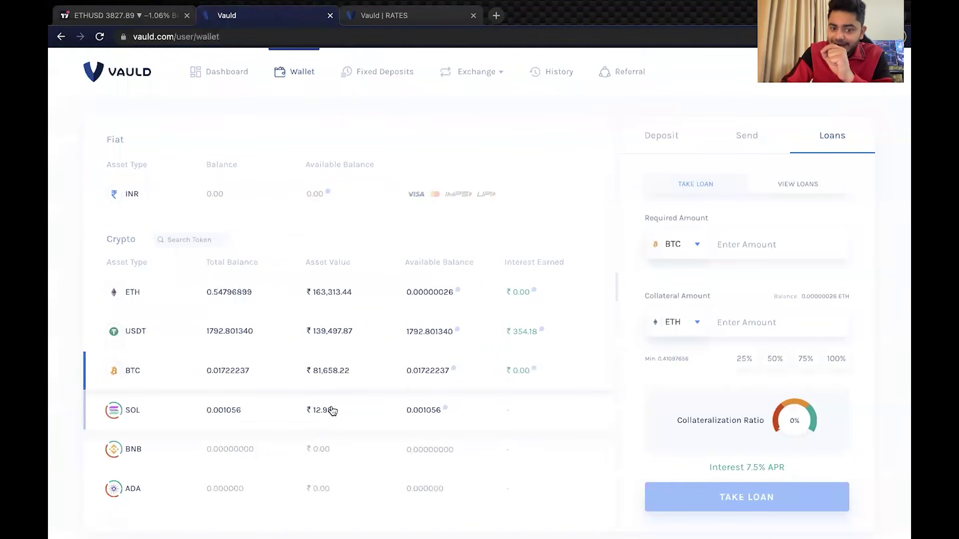
{"action": "left_click", "coordinate": [151, 15]}
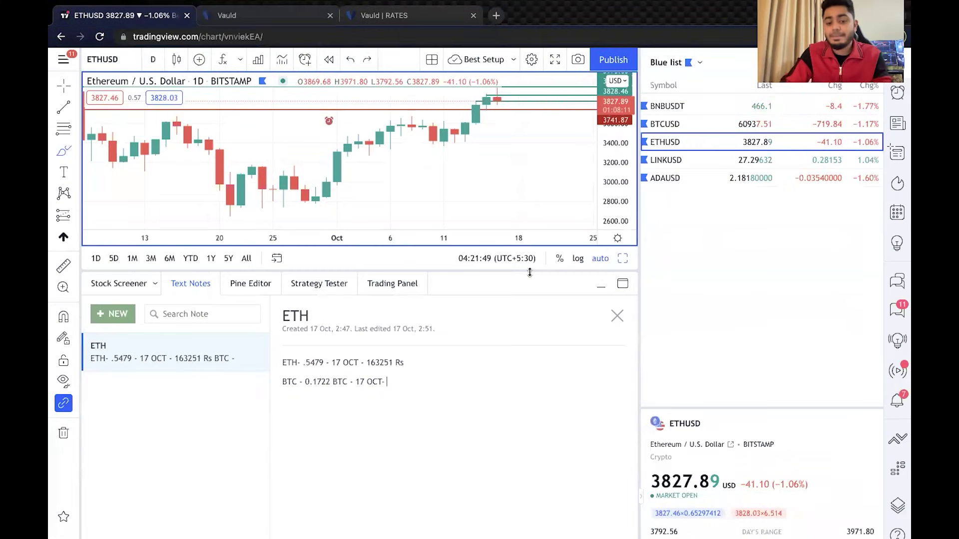
{"action": "type", "text": ",658 Rs"}
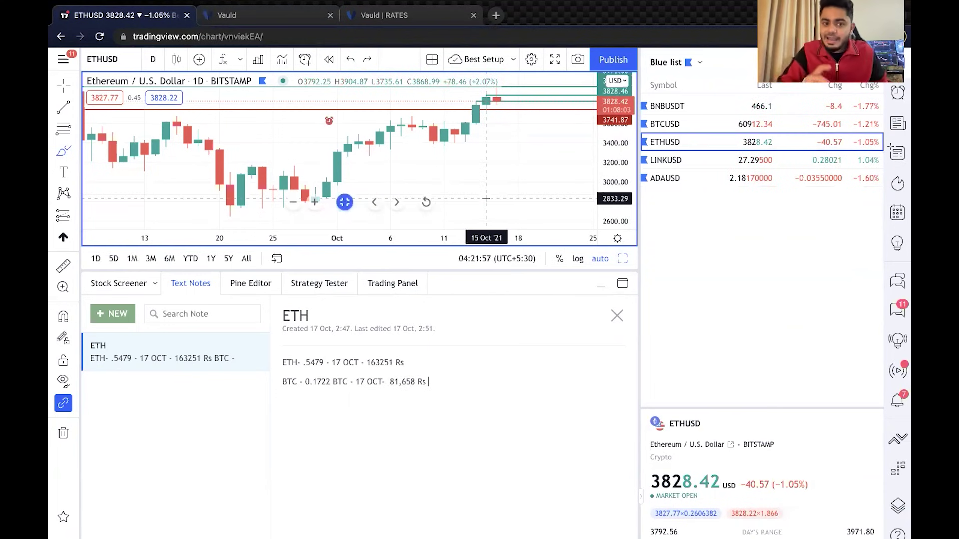
{"action": "left_click", "coordinate": [415, 369]}
{"action": "type", "text": "-"}
{"action": "left_click", "coordinate": [456, 384]}
{"action": "type", "text": "-"}
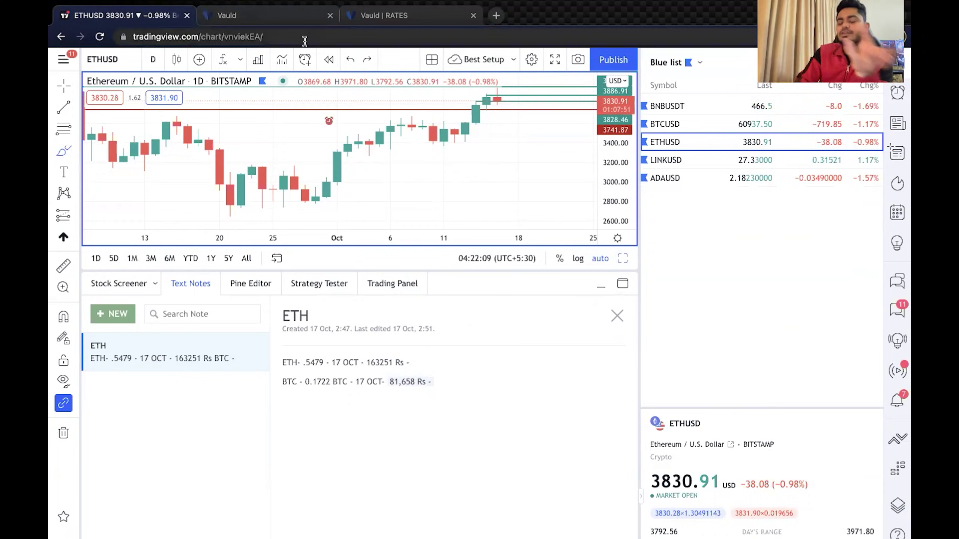
Step: Open the active BTC loan's details in the Vauld wallet and examine its collateral, interest rate and repayment options
{"action": "left_click", "coordinate": [301, 17]}
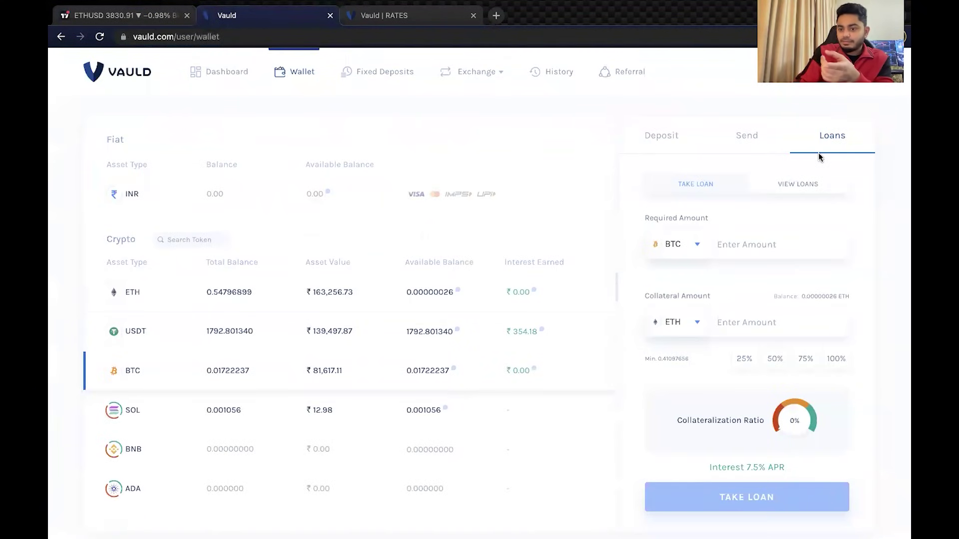
{"action": "left_click", "coordinate": [812, 182]}
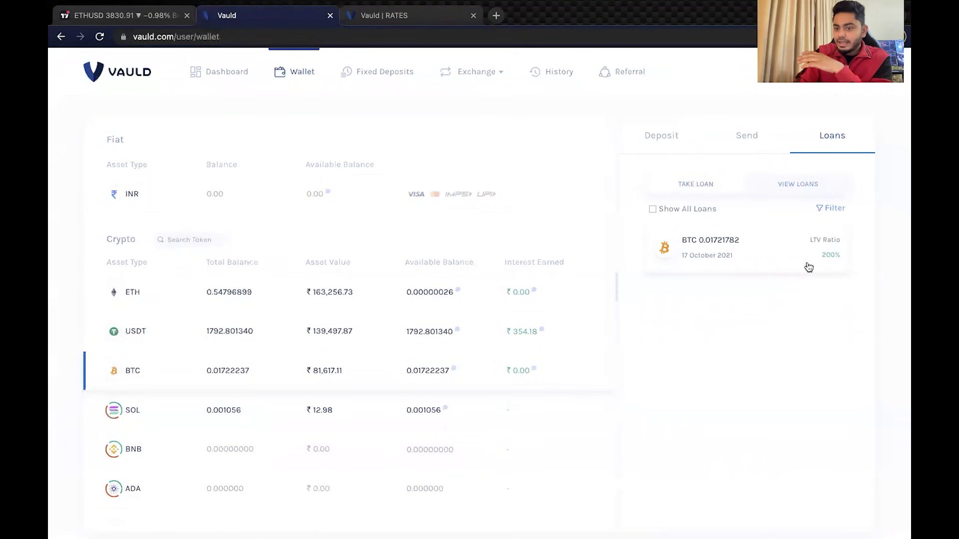
{"action": "left_click", "coordinate": [780, 262]}
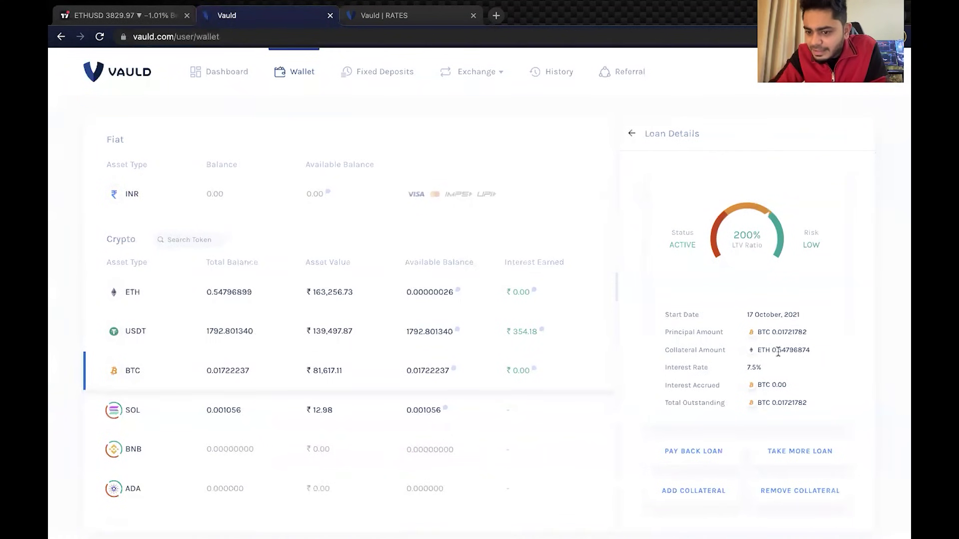
{"action": "left_click_drag", "start_coordinate": [764, 364], "coordinate": [748, 366]}
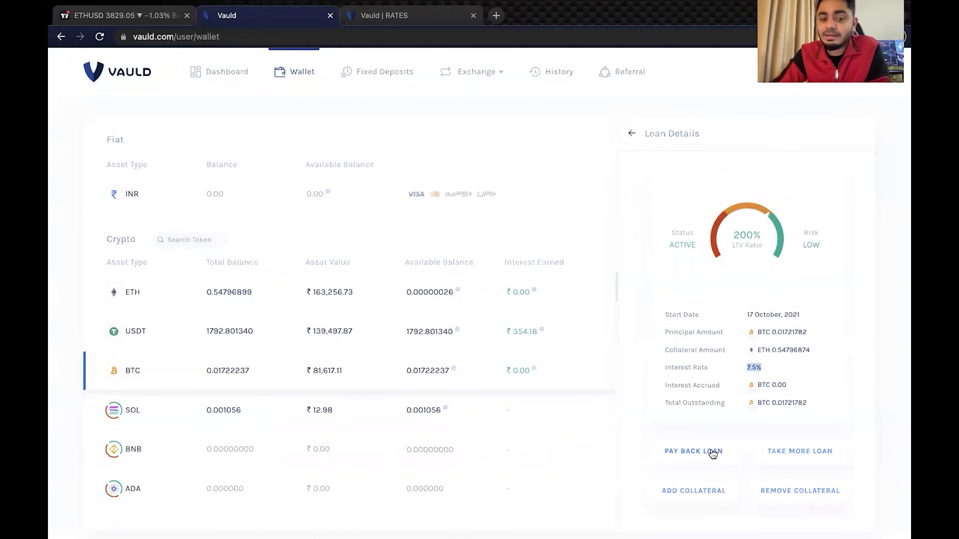
{"action": "left_click", "coordinate": [147, 23]}
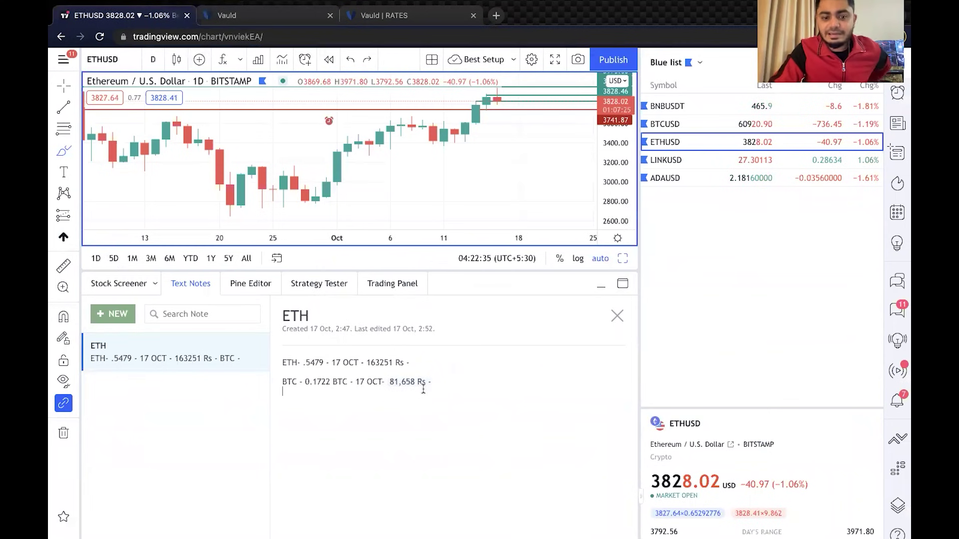
{"action": "left_click", "coordinate": [280, 14]}
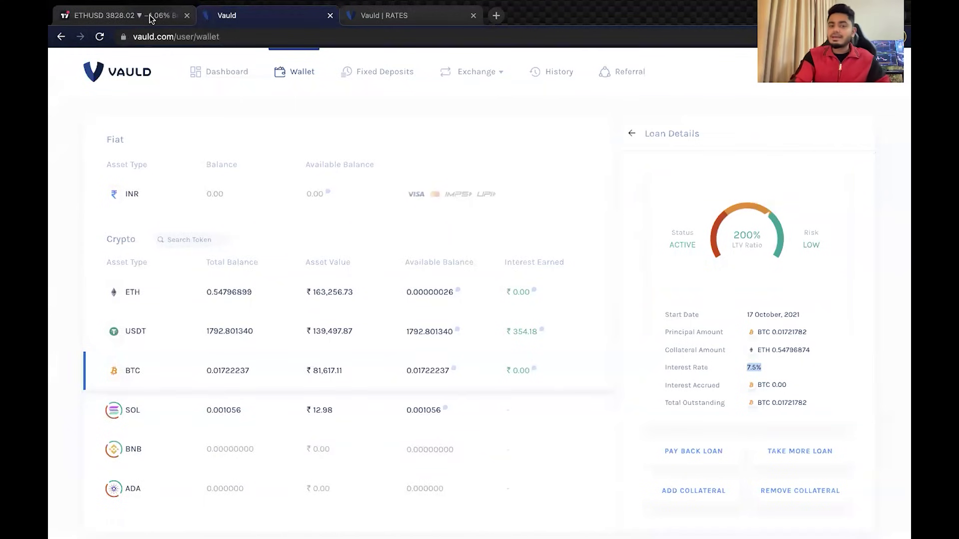
{"action": "mouse_move", "coordinate": [777, 325]}
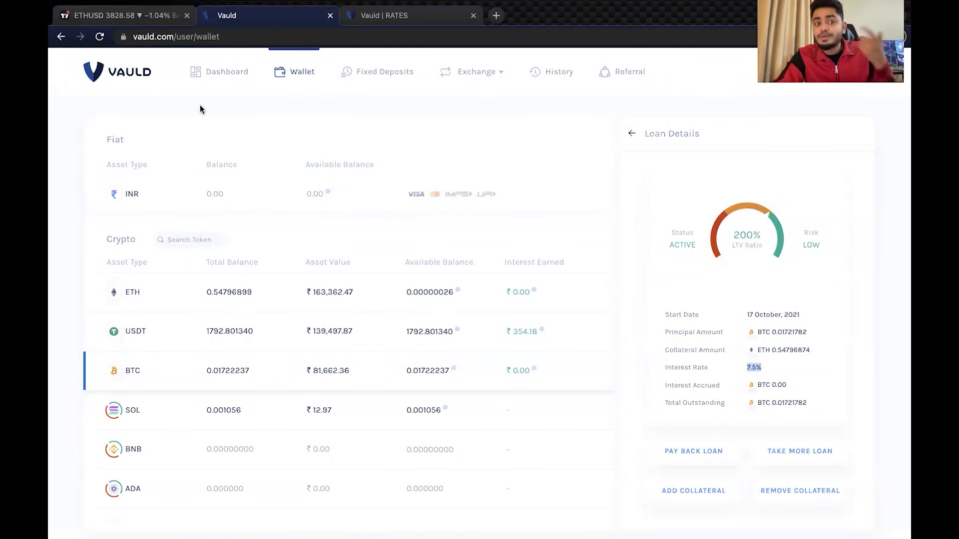
Step: Hide the notes in TradingView and measure the ETHUSD price rise from the 1 October candle to the 16 October candle
{"action": "left_click", "coordinate": [136, 19]}
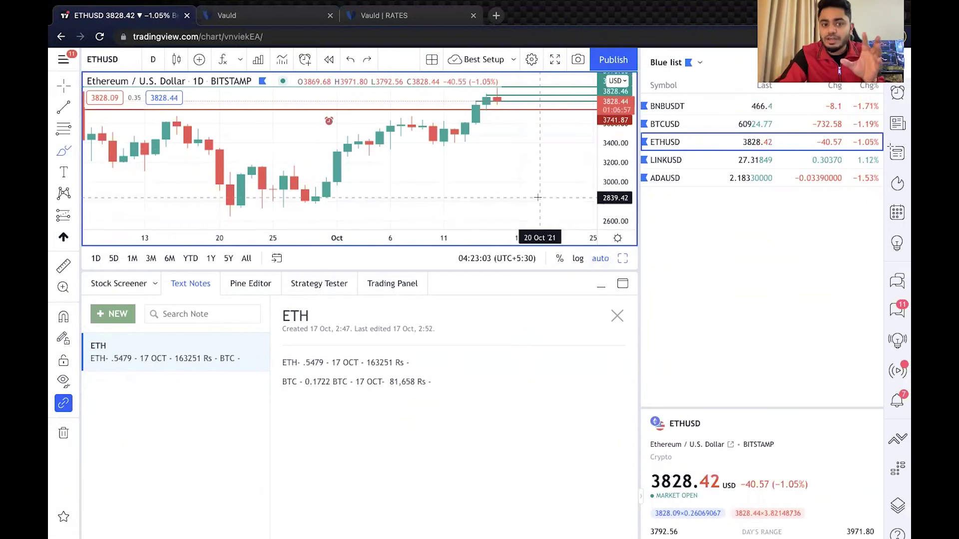
{"action": "left_click", "coordinate": [601, 284]}
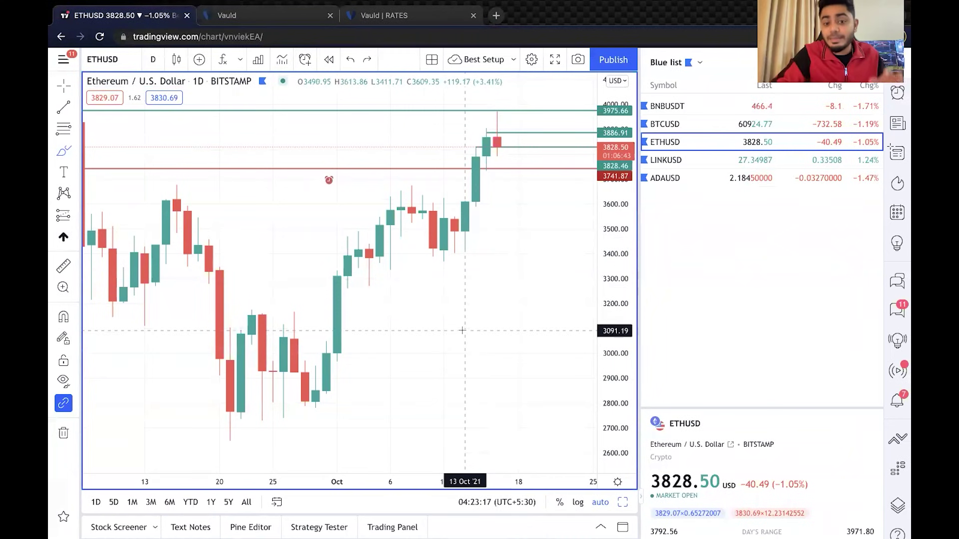
{"action": "scroll", "coordinate": [462, 331], "scroll_direction": "down", "scroll_amount": 3}
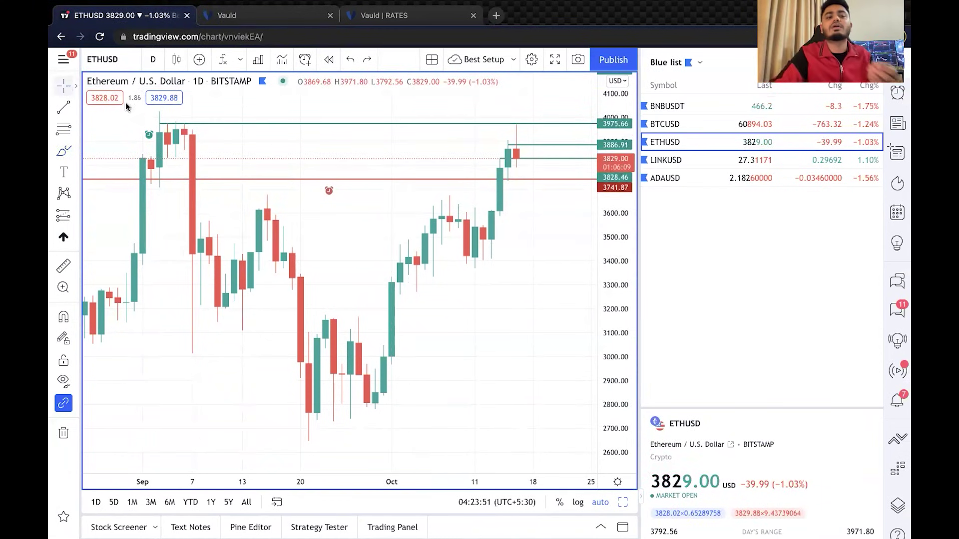
{"action": "scroll", "coordinate": [460, 331], "scroll_direction": "up", "scroll_amount": 3}
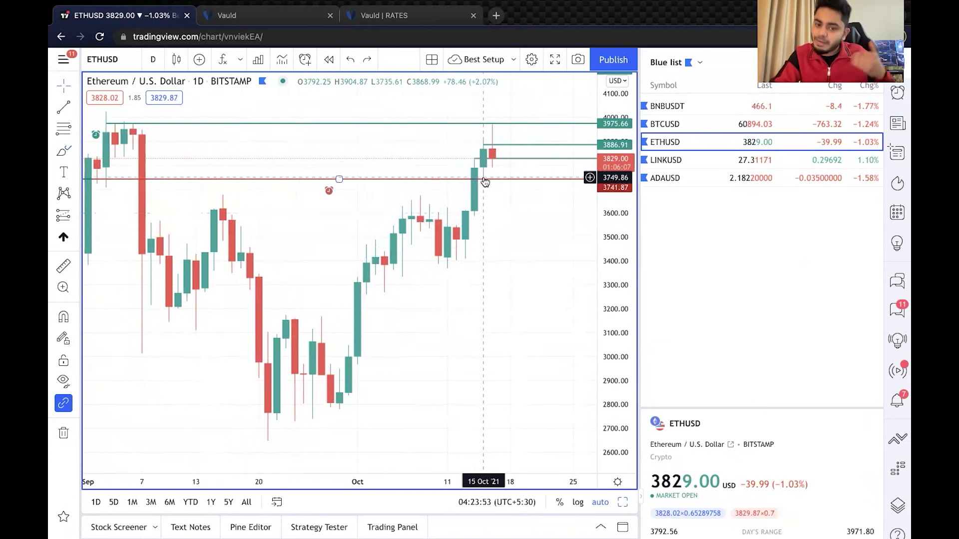
{"action": "left_click", "coordinate": [63, 265]}
{"action": "left_click", "coordinate": [358, 354]}
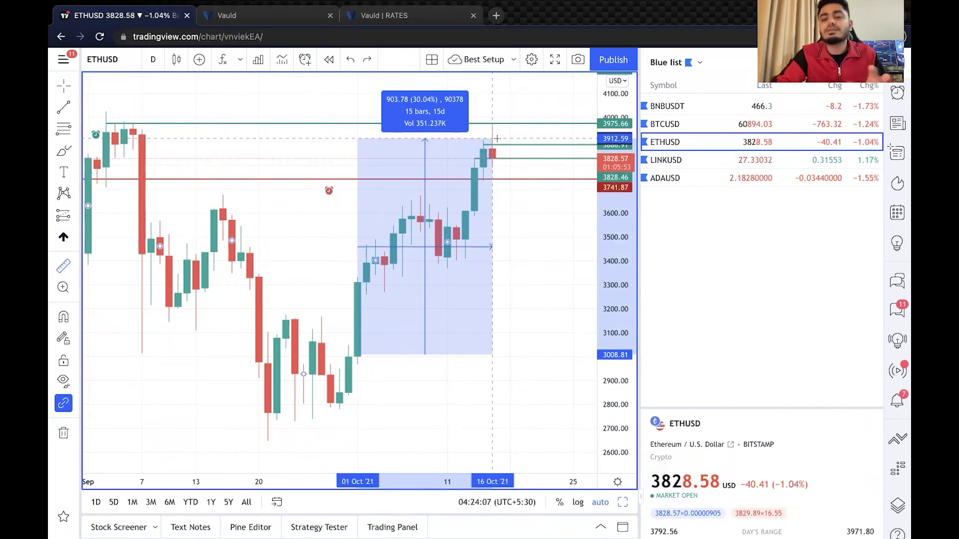
{"action": "left_click", "coordinate": [497, 171]}
{"action": "left_click", "coordinate": [530, 321]}
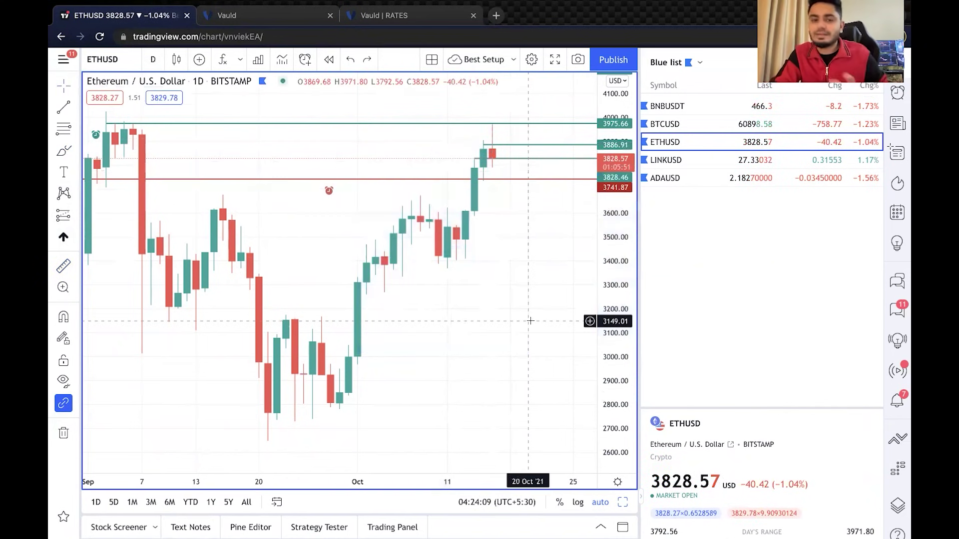
Step: Switch to Vauld and return from the loan details to the list of loans
{"action": "left_click", "coordinate": [272, 15]}
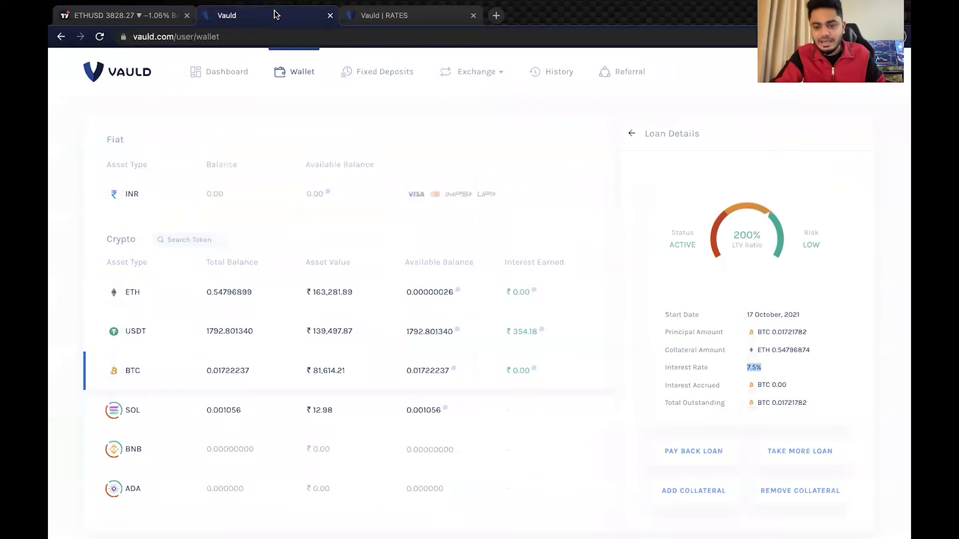
{"action": "left_click", "coordinate": [633, 134]}
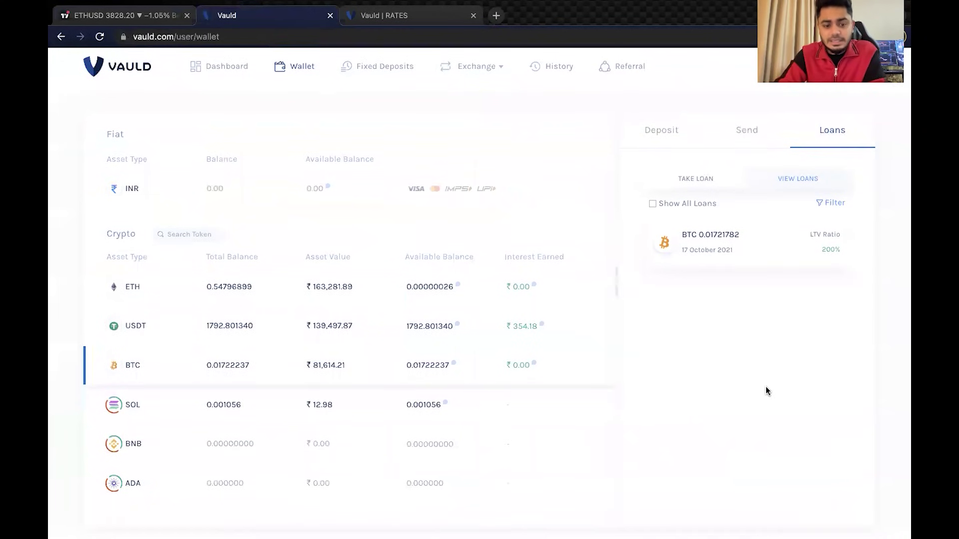
Step: Check the funds overview on the dashboard and reopen the list of BTC loans in the wallet
{"action": "left_click", "coordinate": [234, 74]}
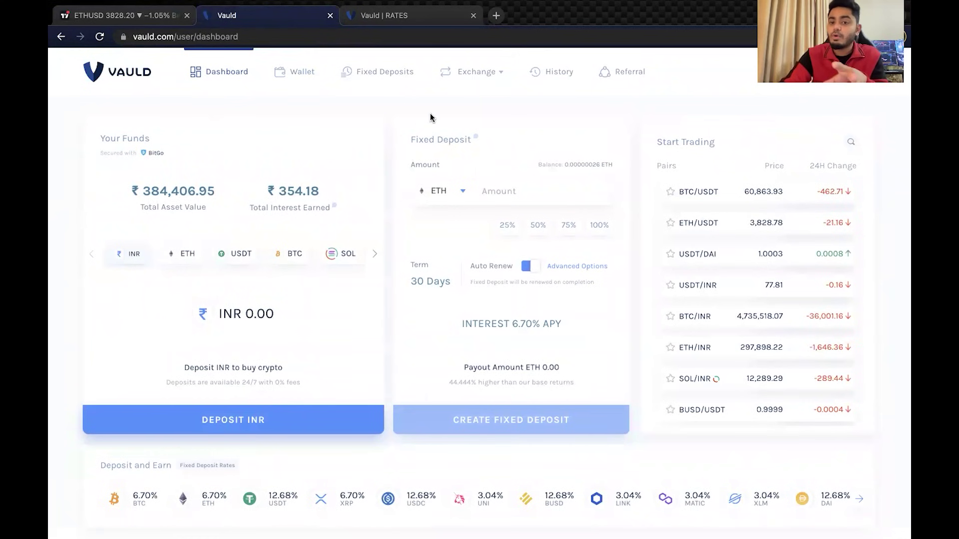
{"action": "left_click", "coordinate": [305, 71]}
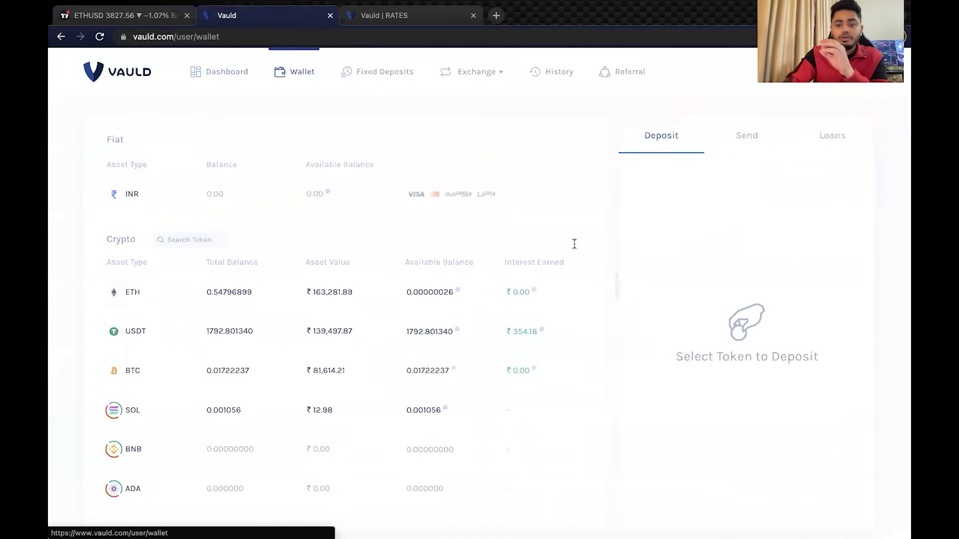
{"action": "left_click", "coordinate": [821, 153]}
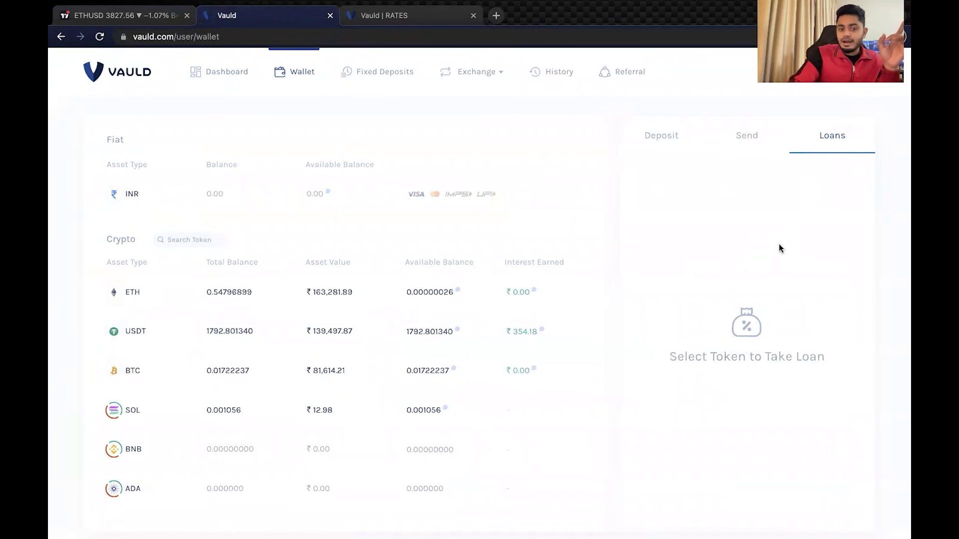
{"action": "left_click", "coordinate": [184, 372]}
{"action": "left_click", "coordinate": [800, 180]}
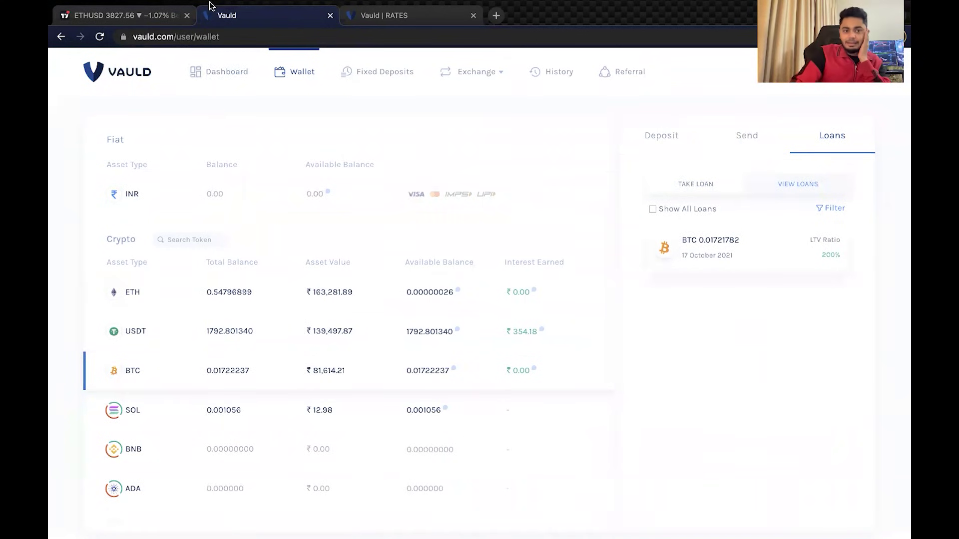
Step: Switch to TradingView, add the line "Dubai Time - 2:54 AM" below the BTC entry in the ETH note and hide the notes
{"action": "key", "text": "ctrl+shift+Tab"}
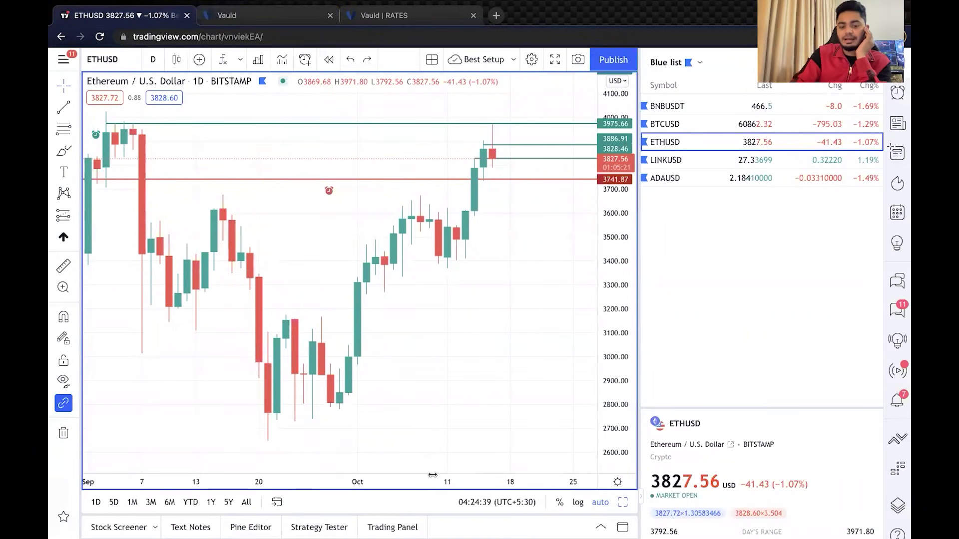
{"action": "scroll", "coordinate": [343, 446], "scroll_direction": "down", "scroll_amount": 3}
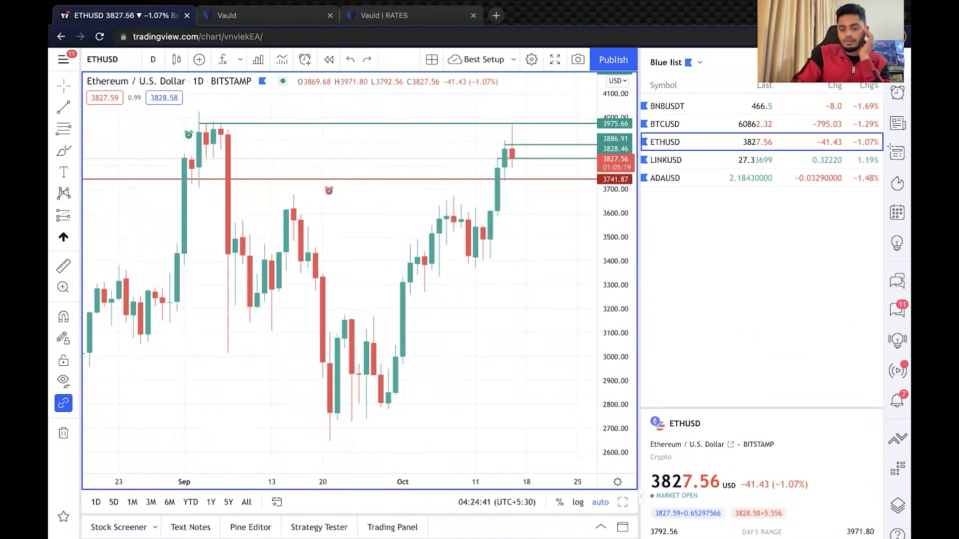
{"action": "left_click", "coordinate": [600, 528]}
{"action": "left_click", "coordinate": [304, 400]}
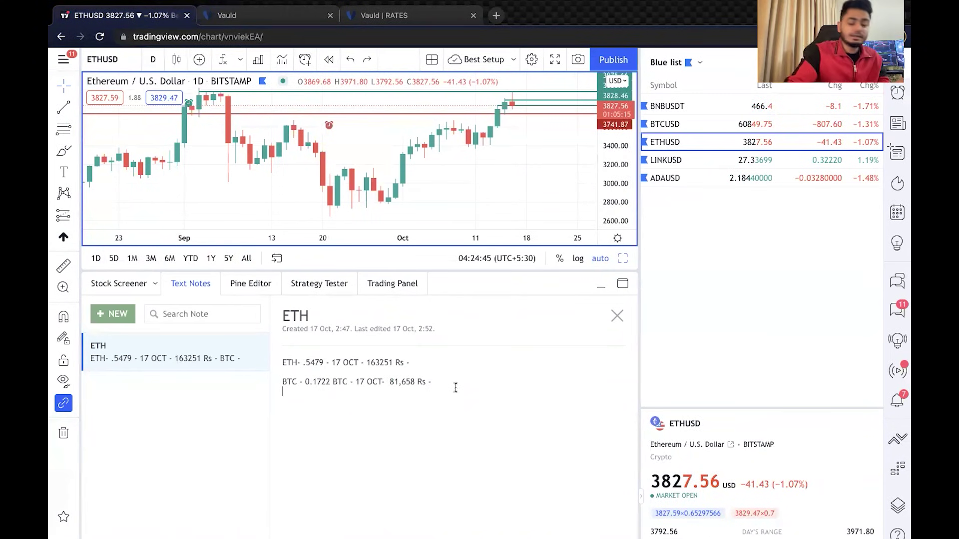
{"action": "key", "text": "Return"}
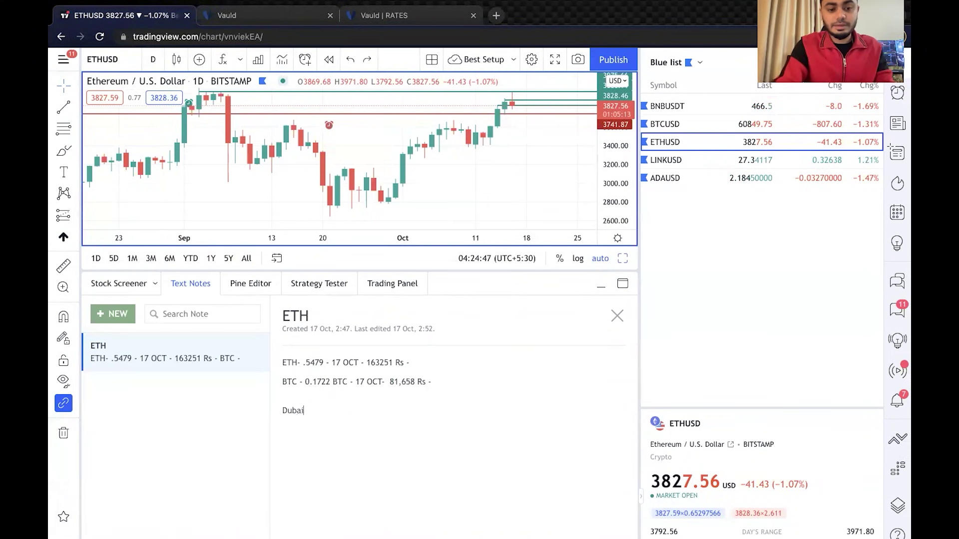
{"action": "type", "text": "Dubai Time - "}
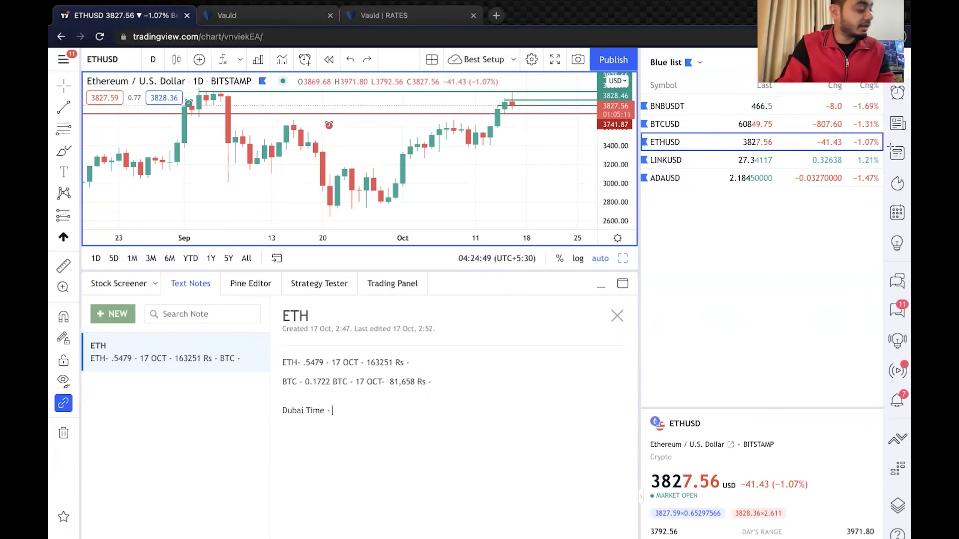
{"action": "type", "text": "2:54"}
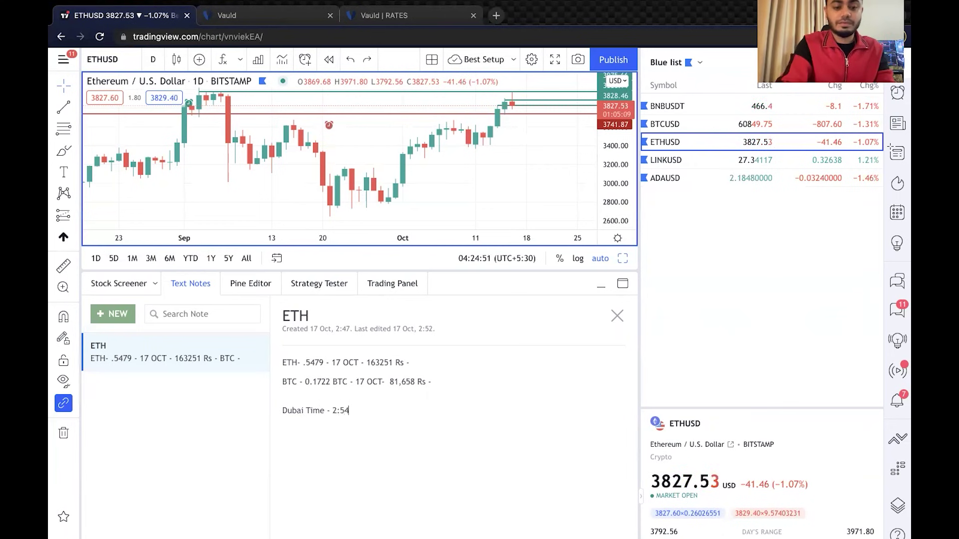
{"action": "type", "text": " AM"}
{"action": "key", "text": "Return"}
{"action": "left_click", "coordinate": [601, 284]}
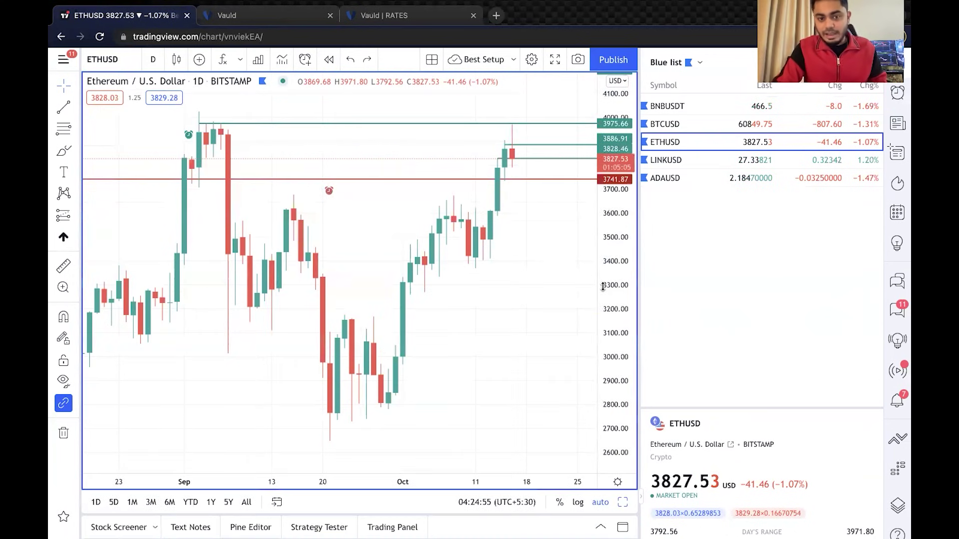
Step: Switch to the Vauld dashboard, walk through the INR instant deposit screens and return to the funds overview
{"action": "left_click", "coordinate": [297, 15]}
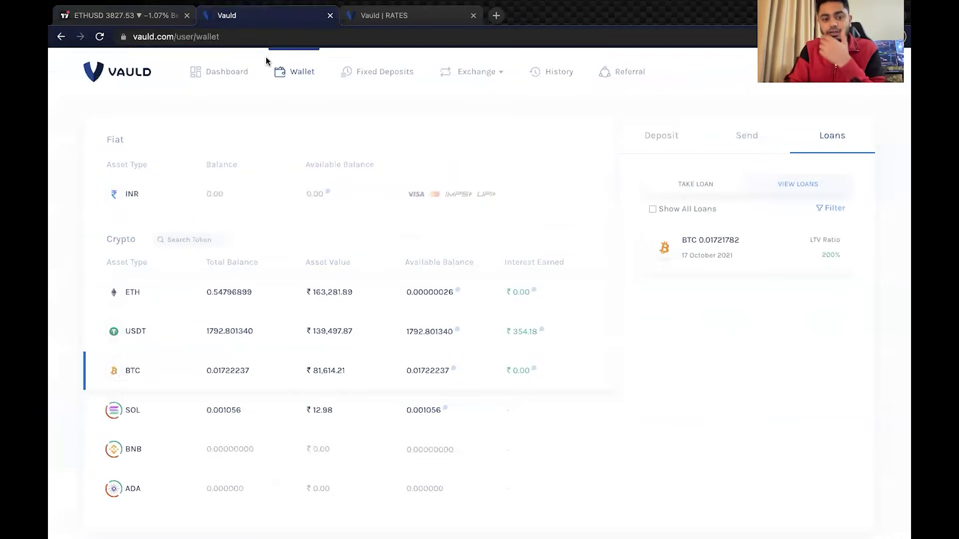
{"action": "left_click", "coordinate": [214, 81]}
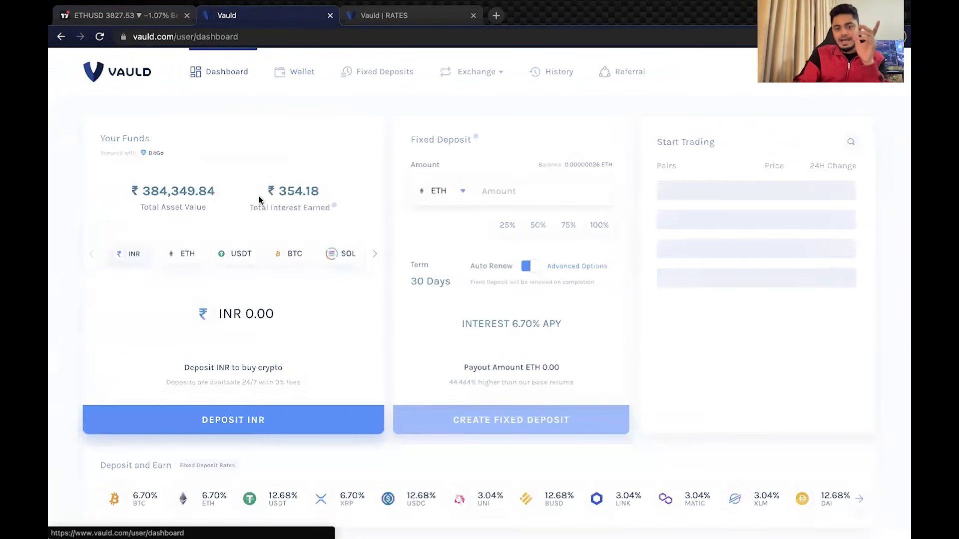
{"action": "left_click", "coordinate": [243, 428]}
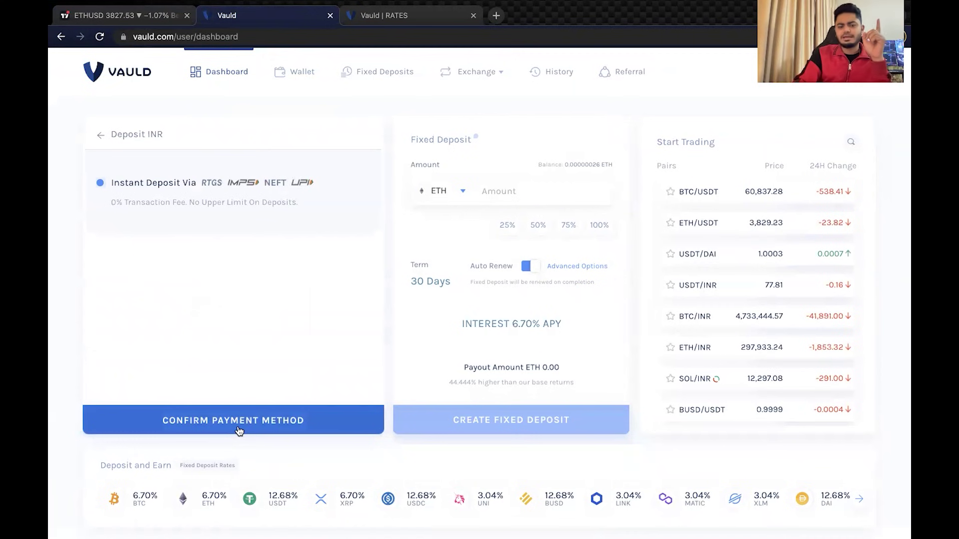
{"action": "left_click", "coordinate": [240, 433]}
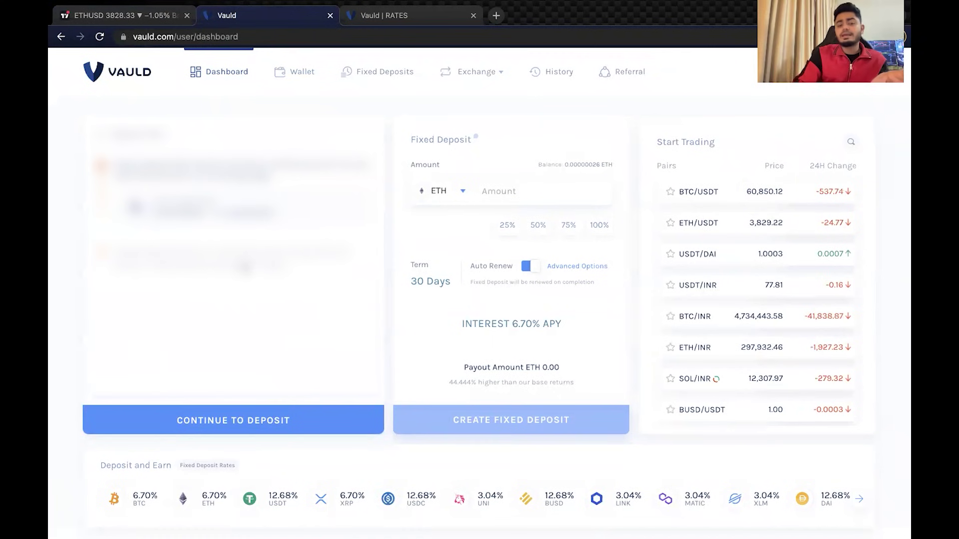
{"action": "left_click", "coordinate": [240, 430]}
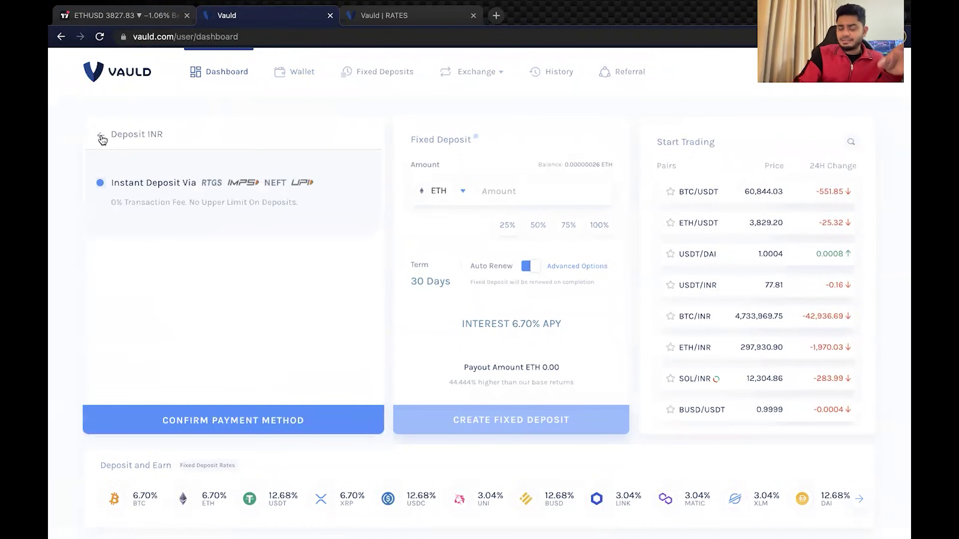
{"action": "left_click", "coordinate": [100, 136]}
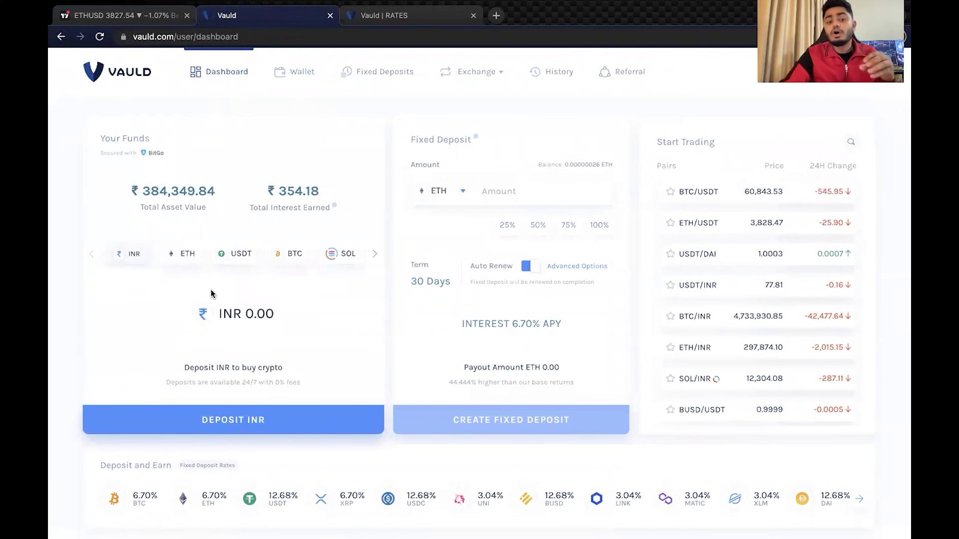
Step: Examine the balances and interest rates of INR, ETH, USDT, BTC, SOL and BNB in the dashboard's funds overview, ending on USDT
{"action": "left_click", "coordinate": [183, 258]}
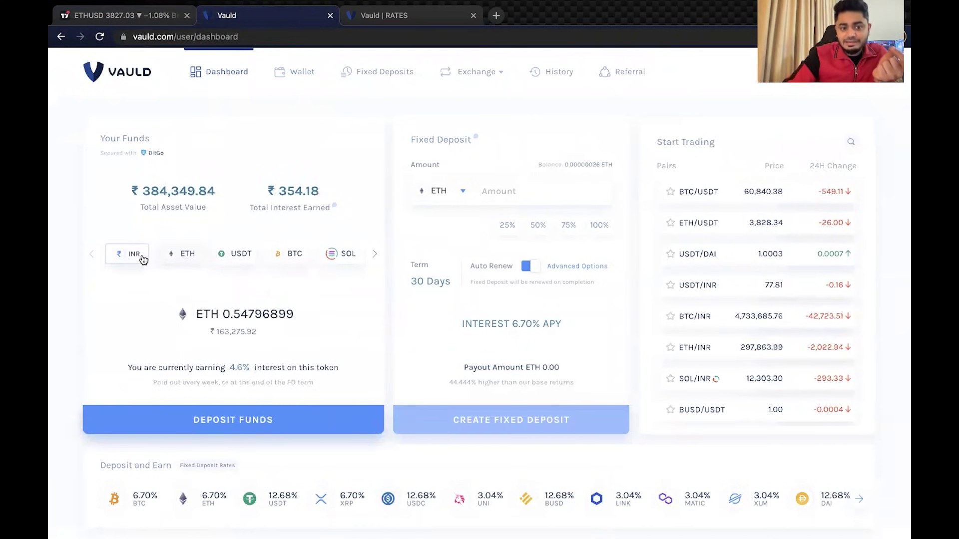
{"action": "left_click", "coordinate": [122, 257]}
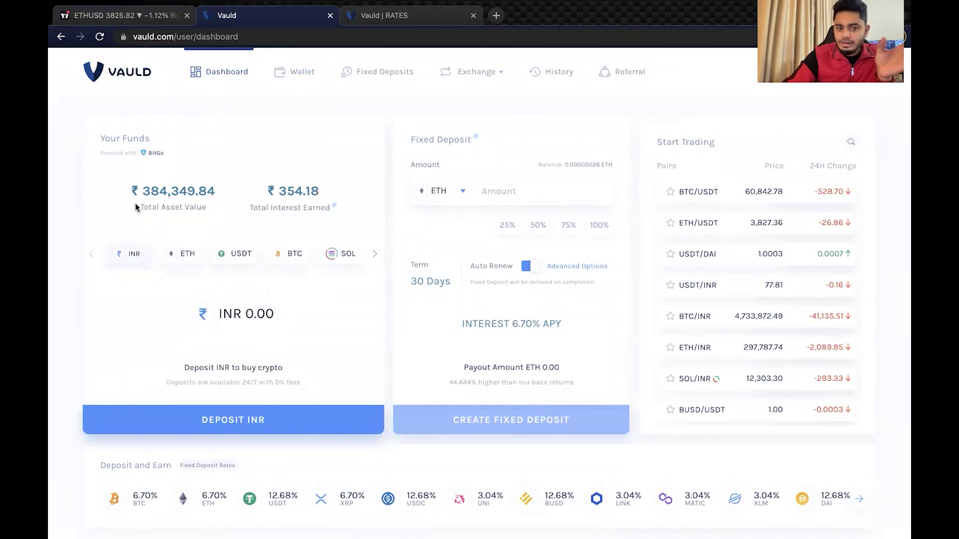
{"action": "left_click", "coordinate": [178, 256]}
{"action": "left_click", "coordinate": [242, 263]}
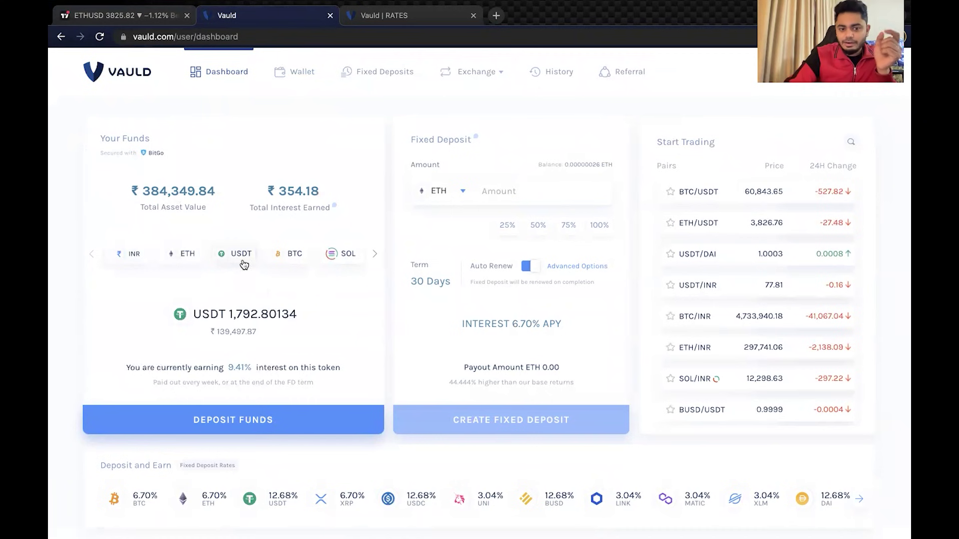
{"action": "left_click", "coordinate": [279, 262]}
{"action": "left_click", "coordinate": [340, 260]}
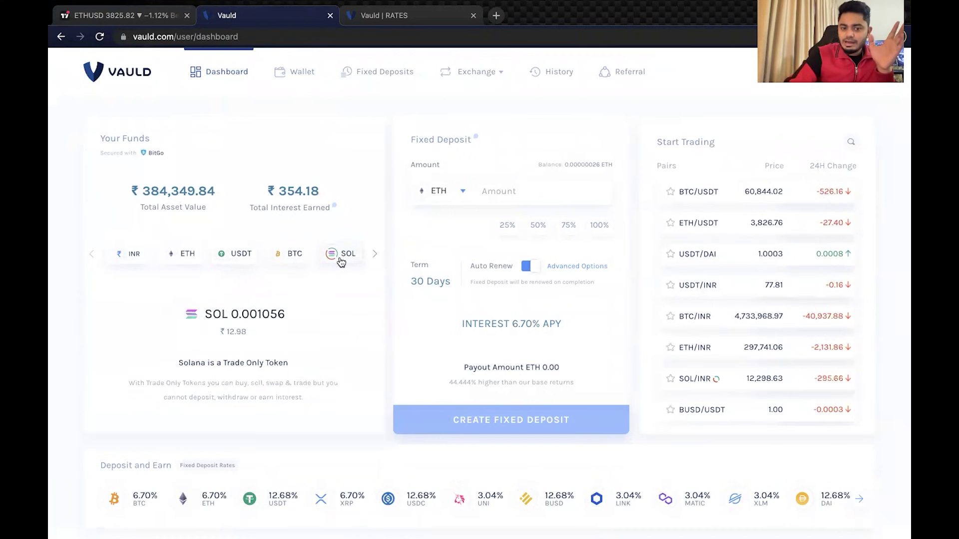
{"action": "left_click", "coordinate": [375, 256]}
{"action": "left_click", "coordinate": [329, 256]}
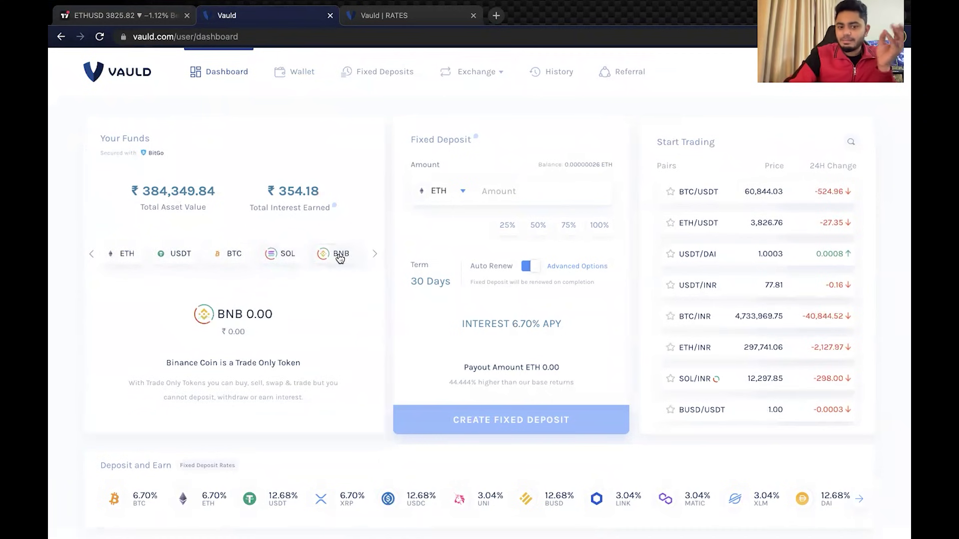
{"action": "left_click", "coordinate": [285, 256]}
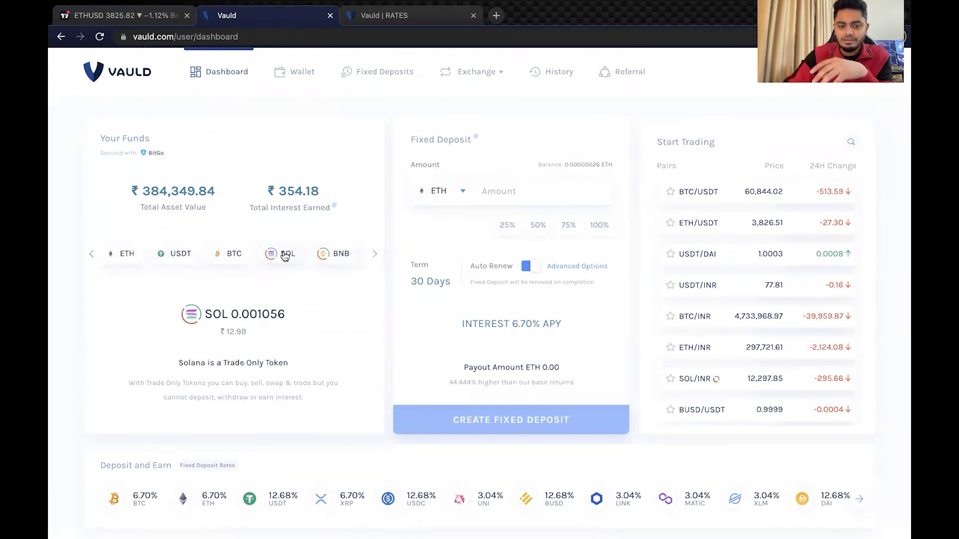
{"action": "left_click", "coordinate": [218, 259]}
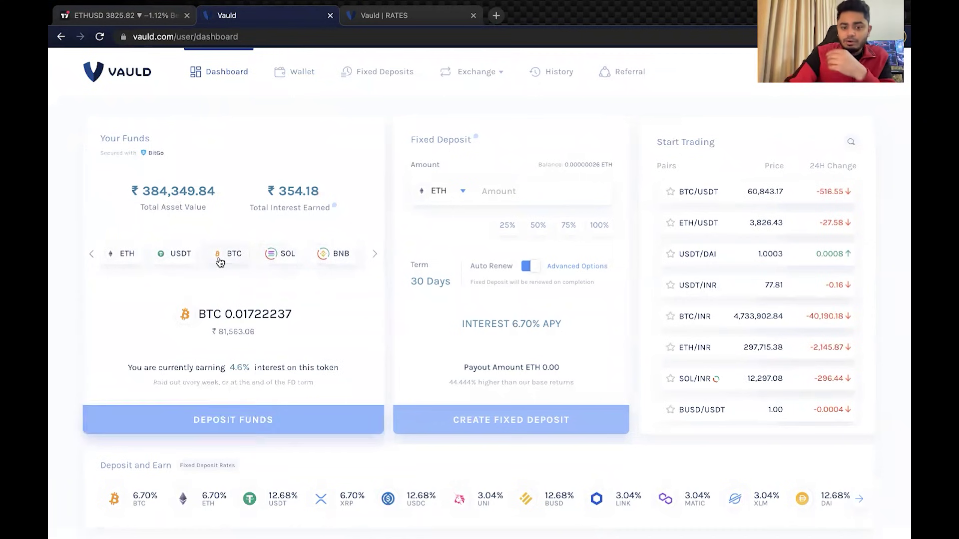
{"action": "left_click", "coordinate": [189, 257]}
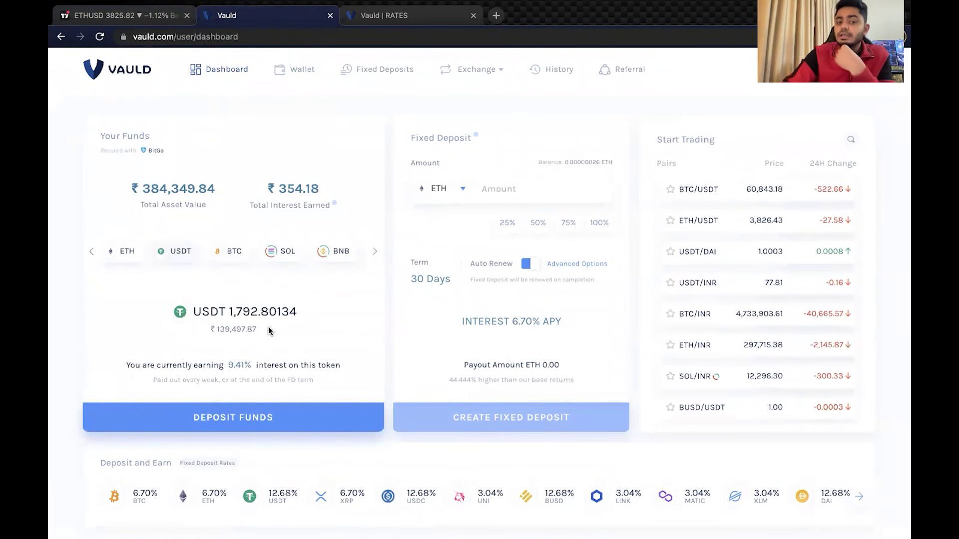